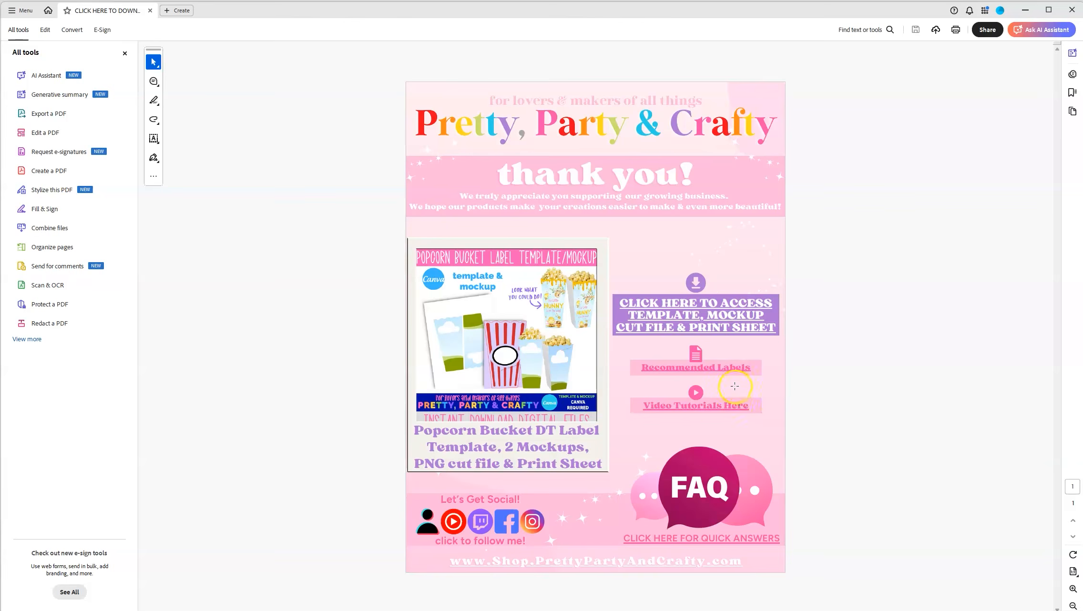
Step: Open the template access link in the PDF and create a new design from the shared popcorn bucket template
click(736, 411)
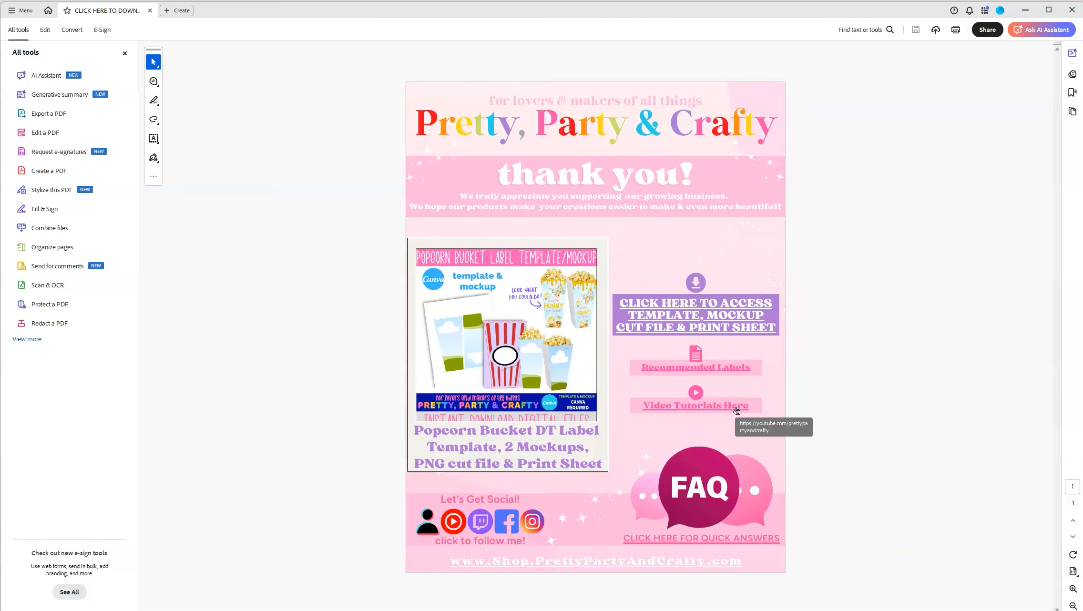
click(638, 307)
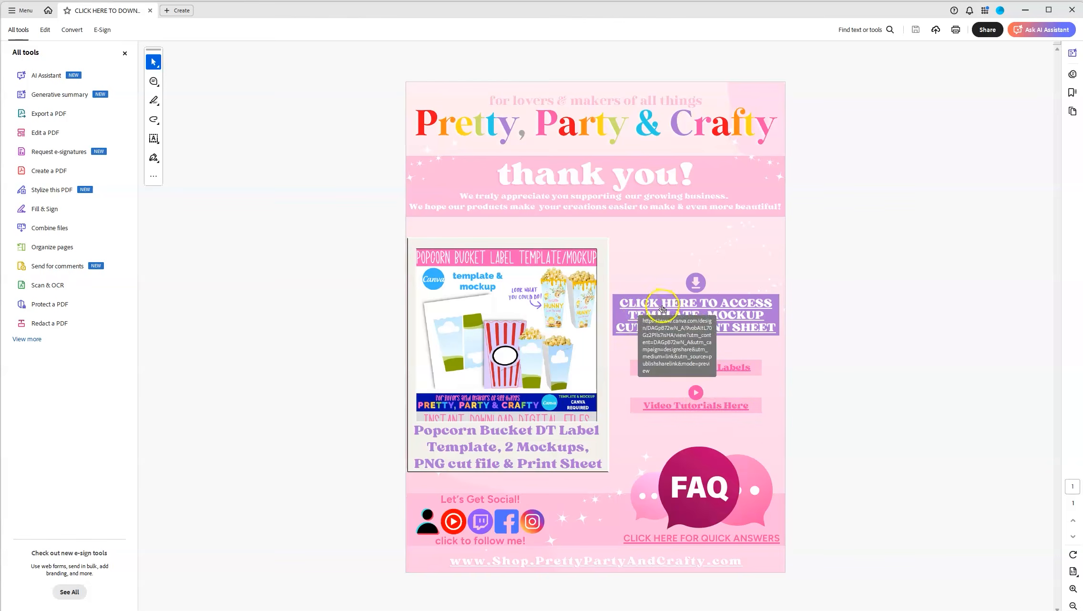
click(718, 334)
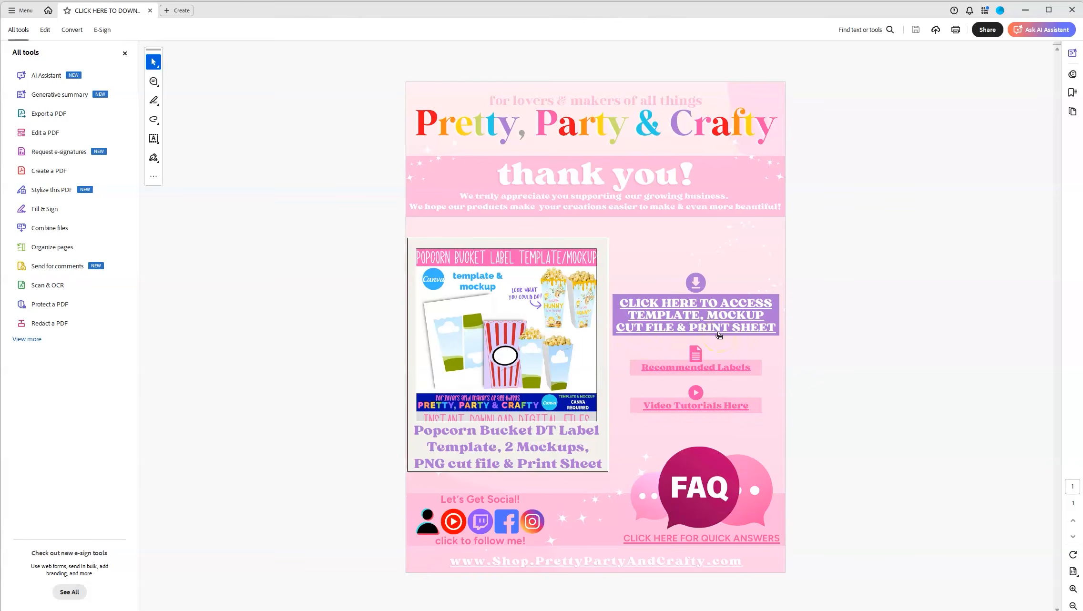
click(701, 320)
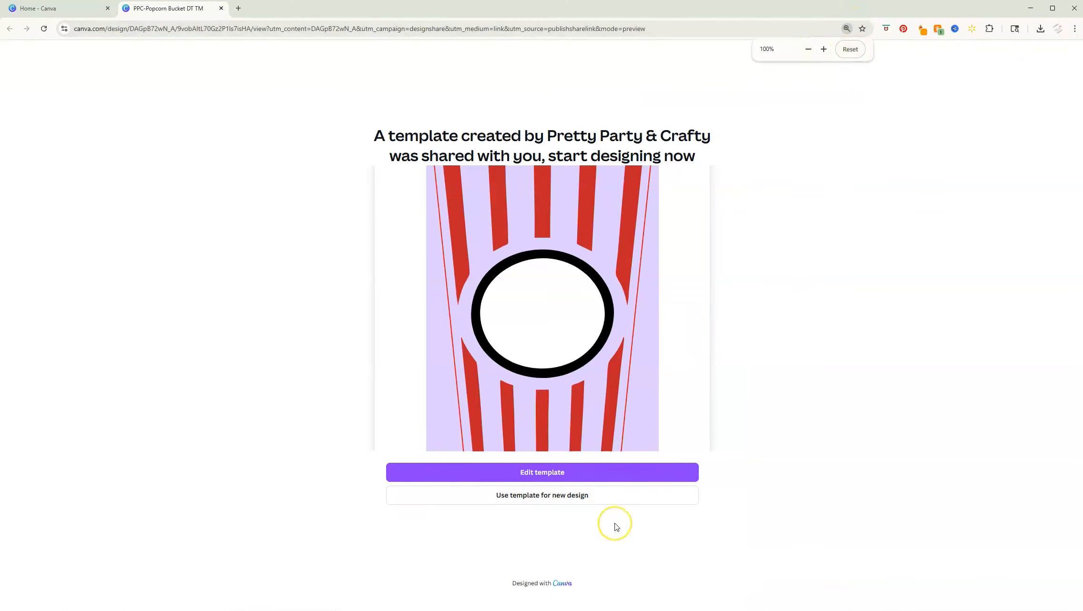
click(535, 497)
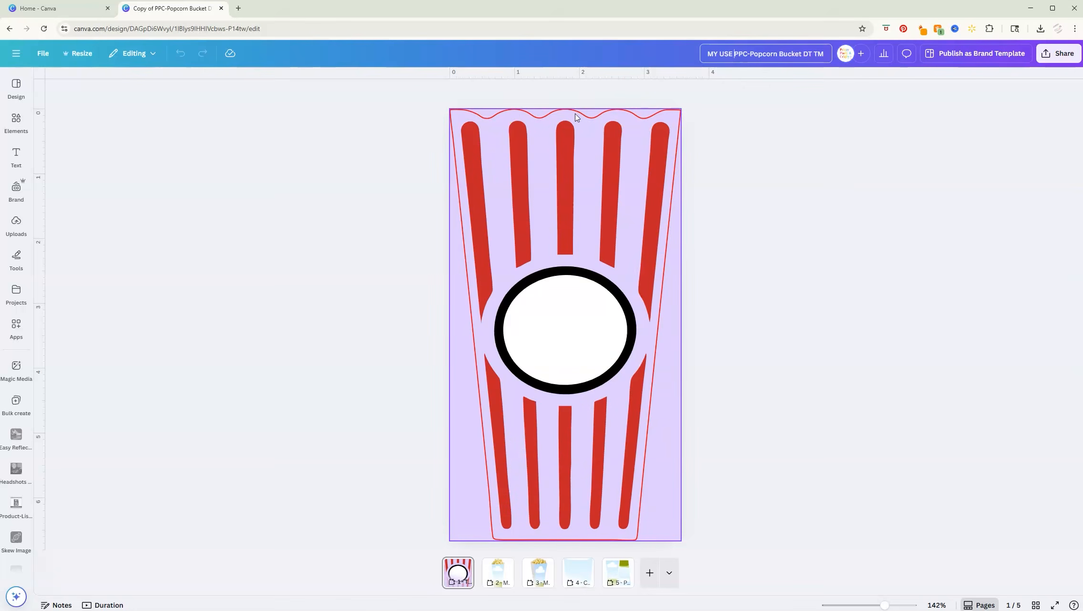
Step: Try hiding the red cut outline on the label by setting its transparency to 0
click(576, 117)
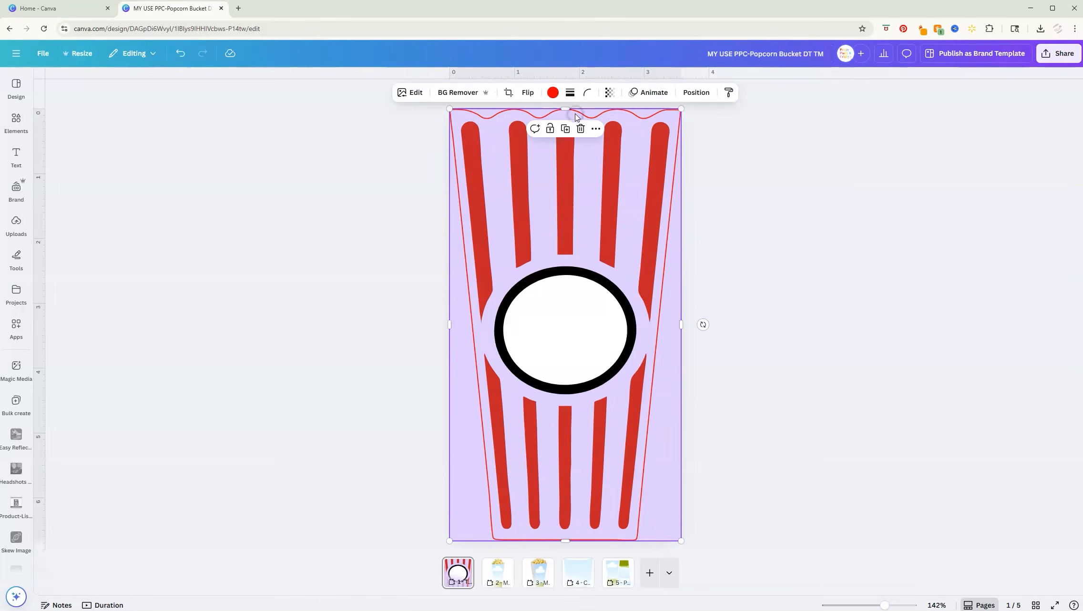
click(610, 94)
drag(634, 132, 552, 137)
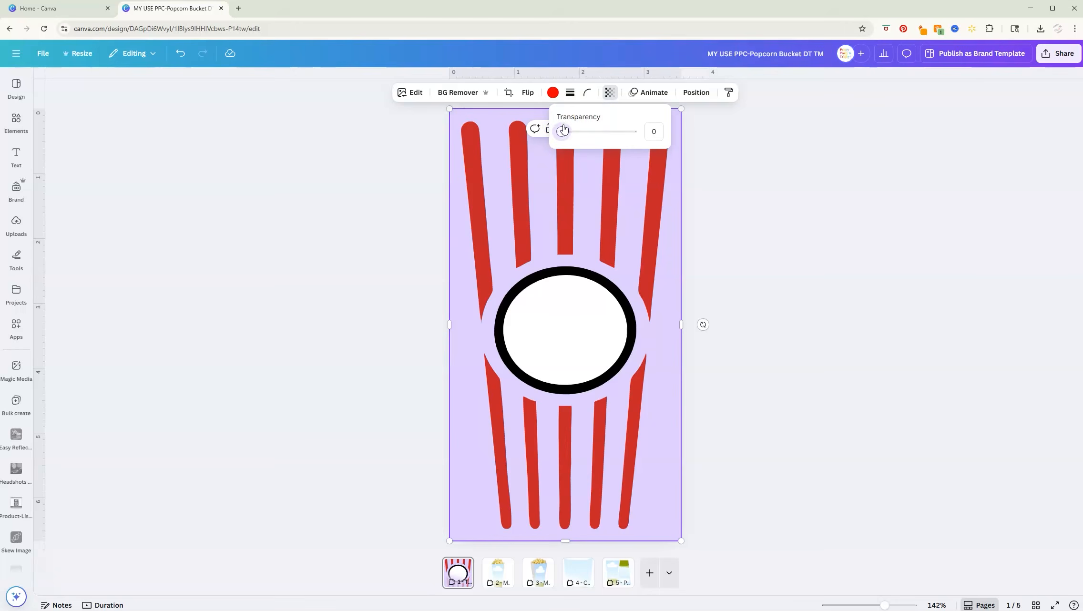
click(569, 162)
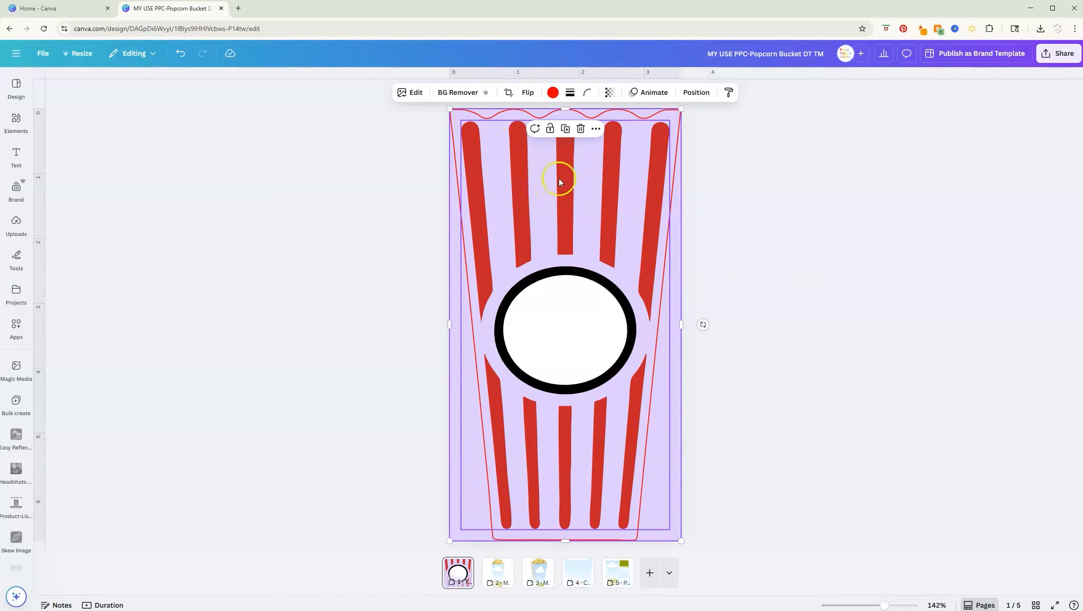
Step: Try recolouring the striped graphic with pink and purple stripes and a pink oval ring
click(565, 162)
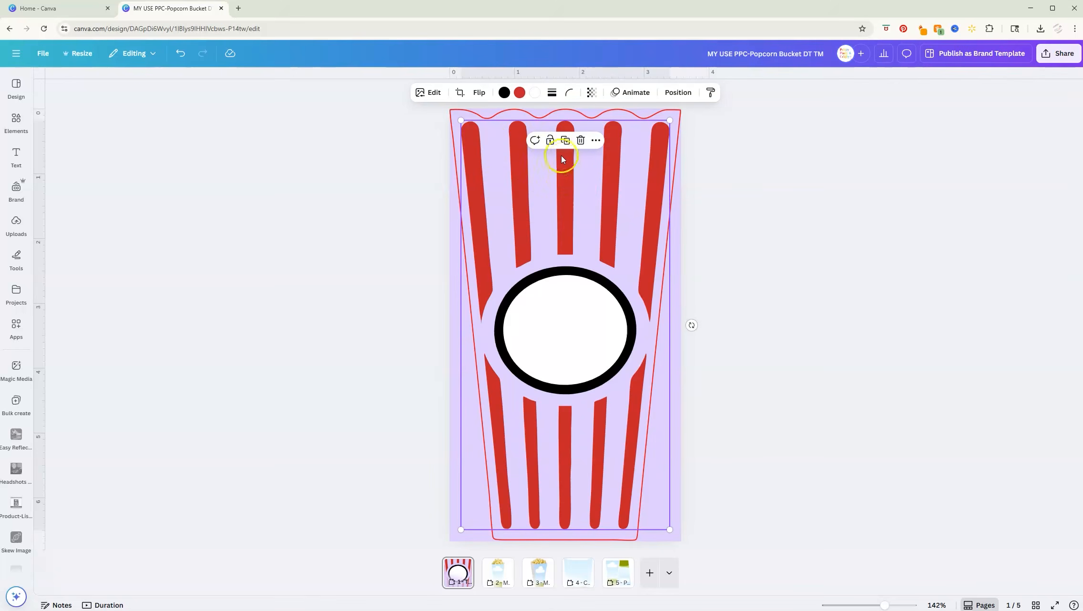
click(520, 94)
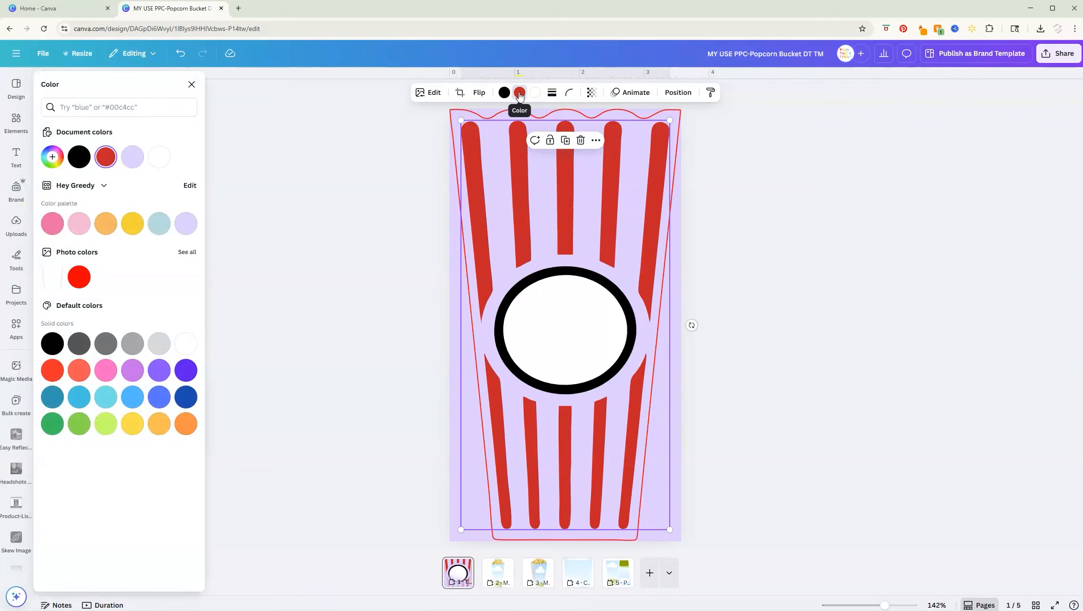
click(54, 224)
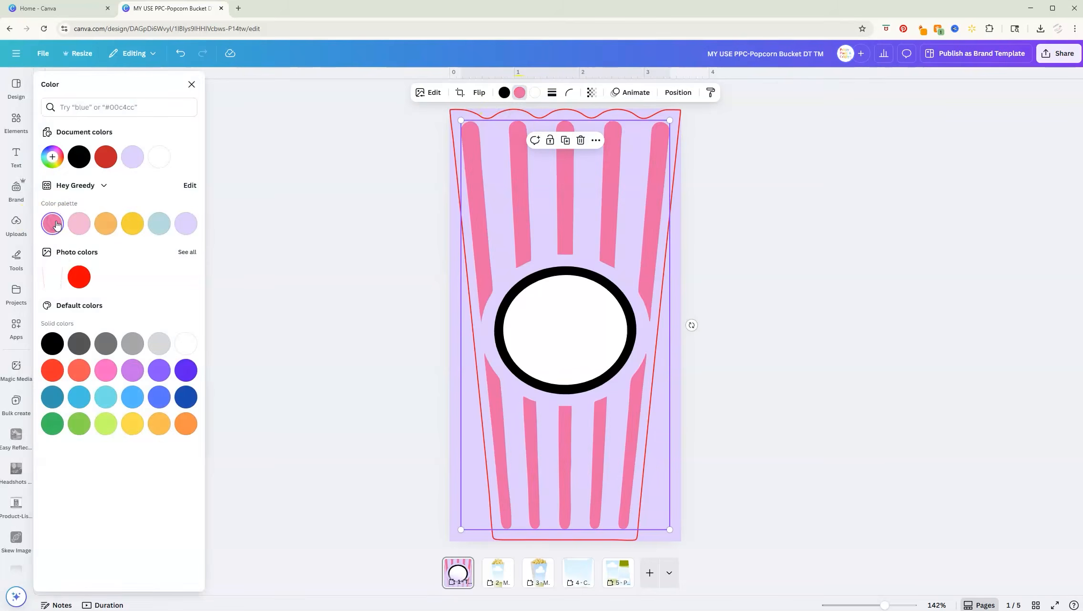
click(187, 374)
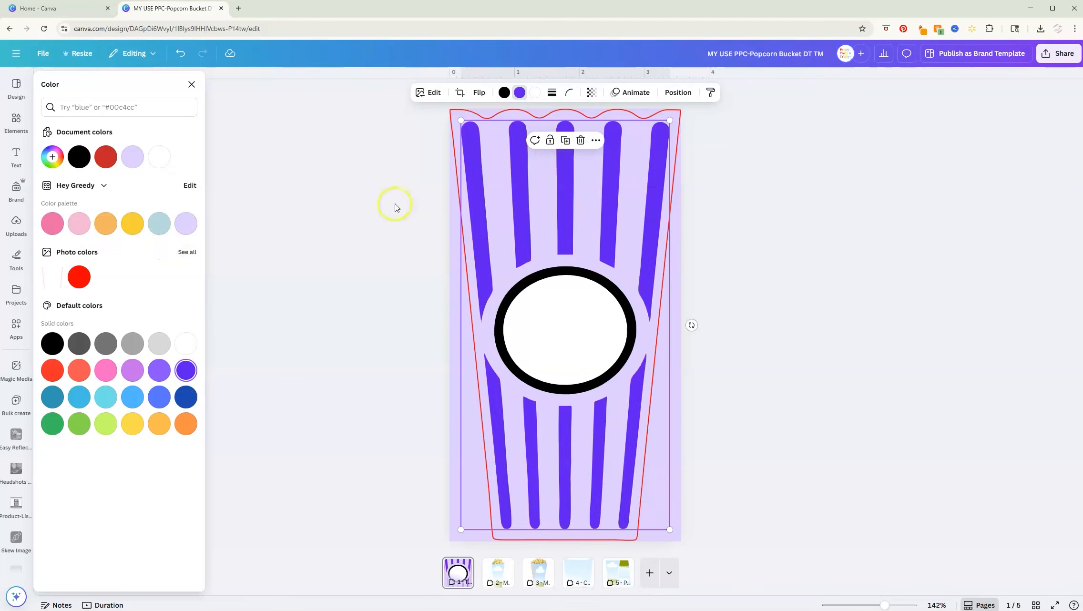
click(504, 93)
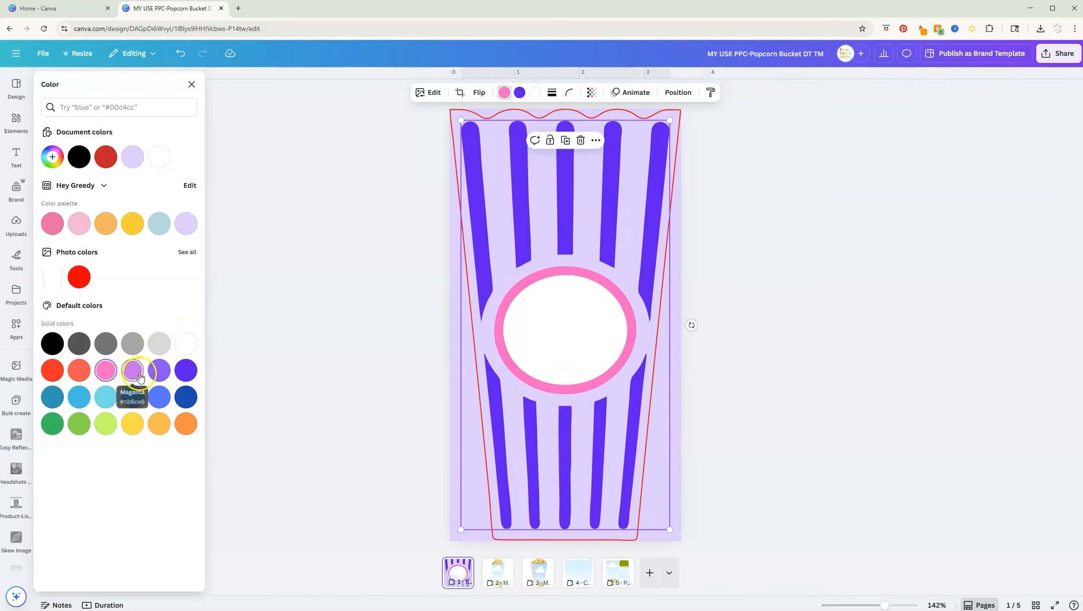
Step: Undo the colour changes made to the striped graphic
key(ctrl+z)
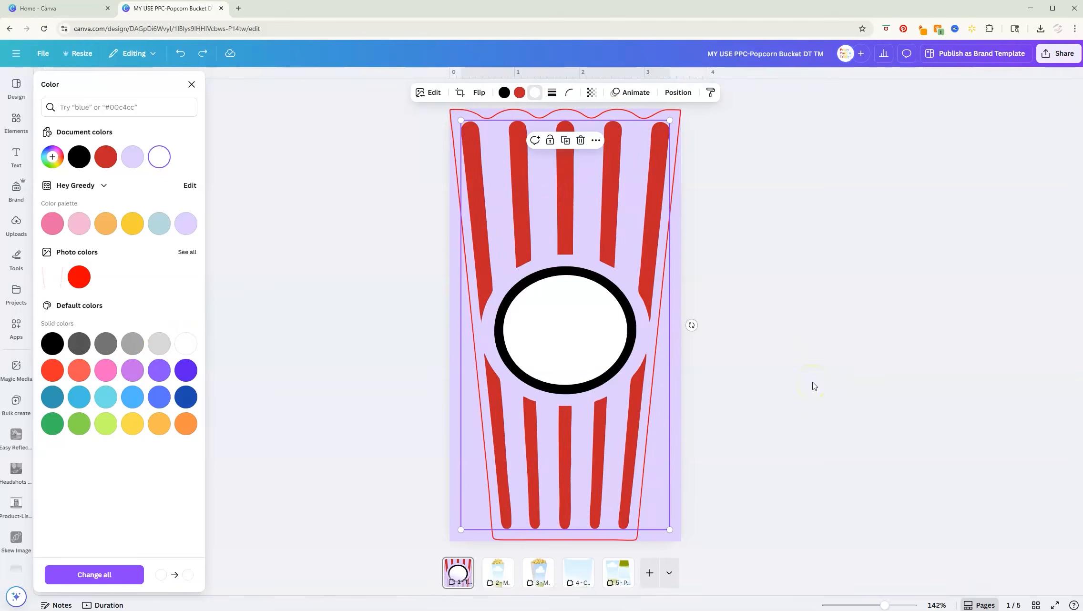
click(814, 386)
click(586, 179)
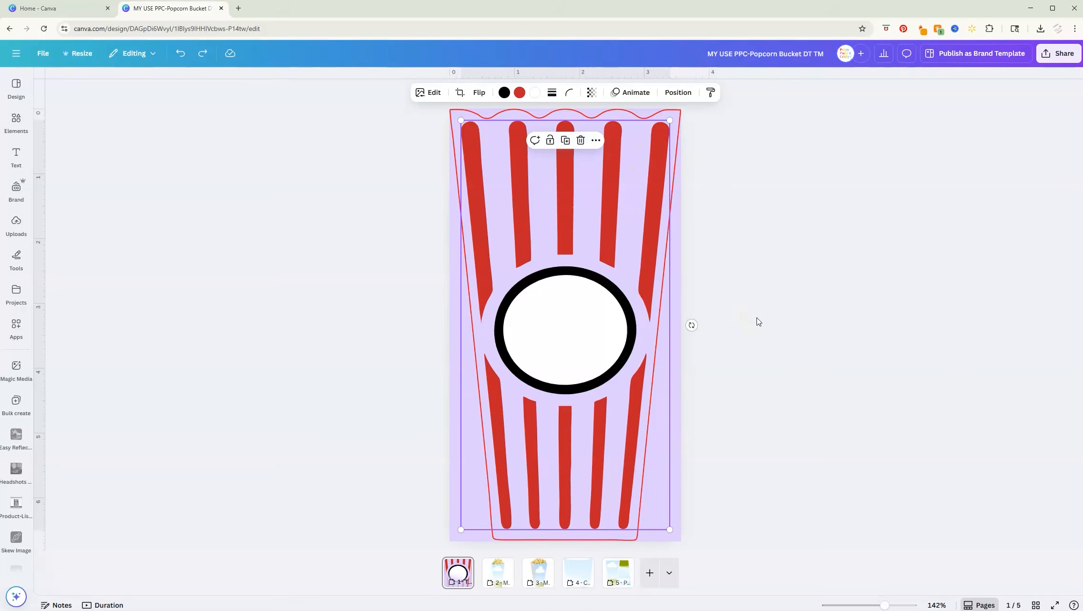
Step: Look through the template's two mockup pages, the cut-shape page and the print sheet page
click(500, 578)
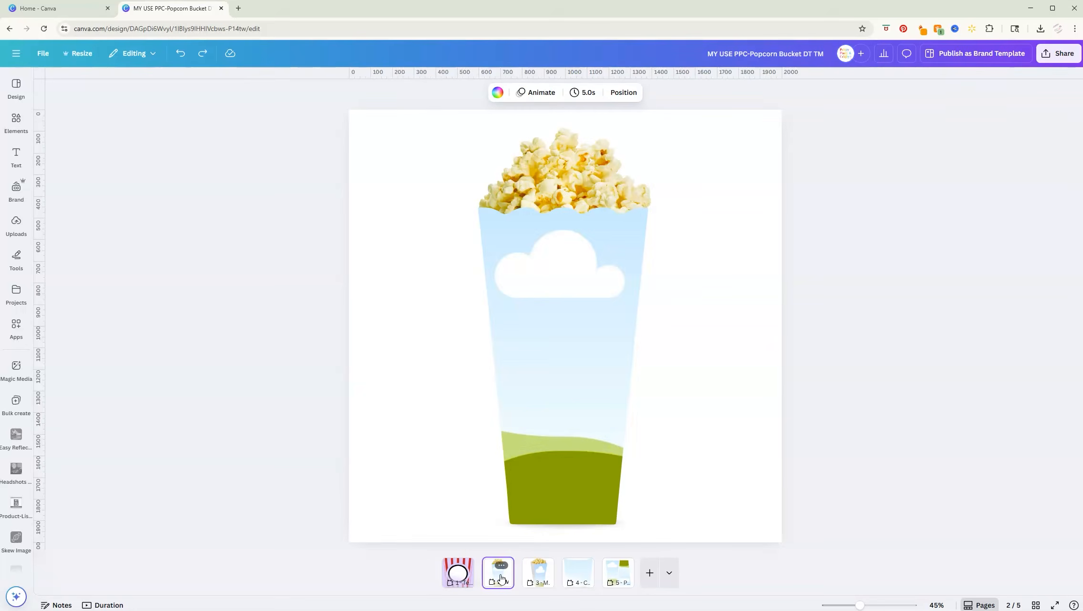
click(590, 176)
click(539, 576)
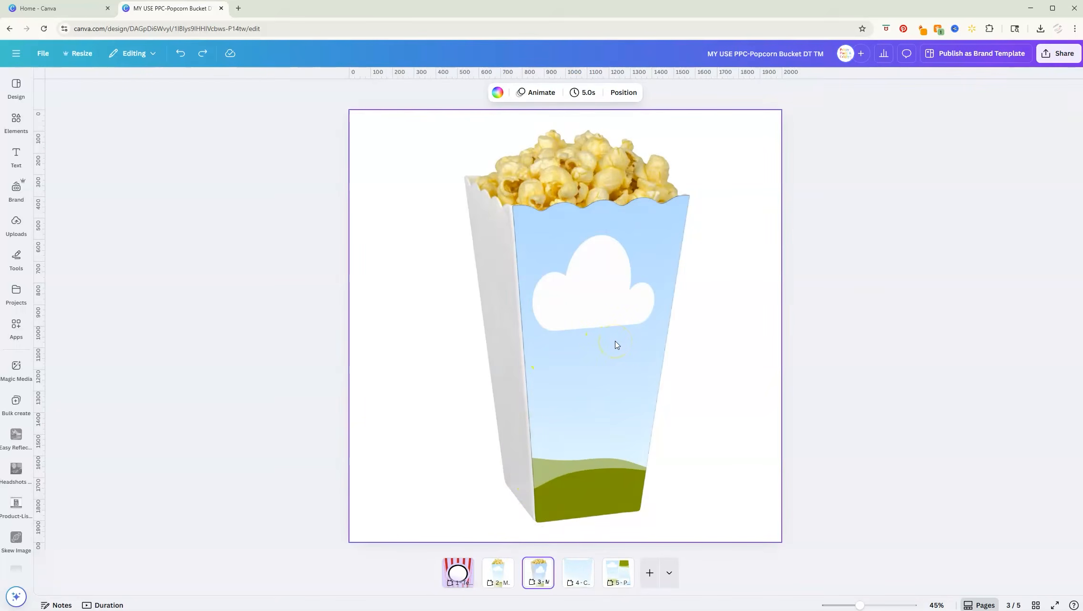
click(581, 584)
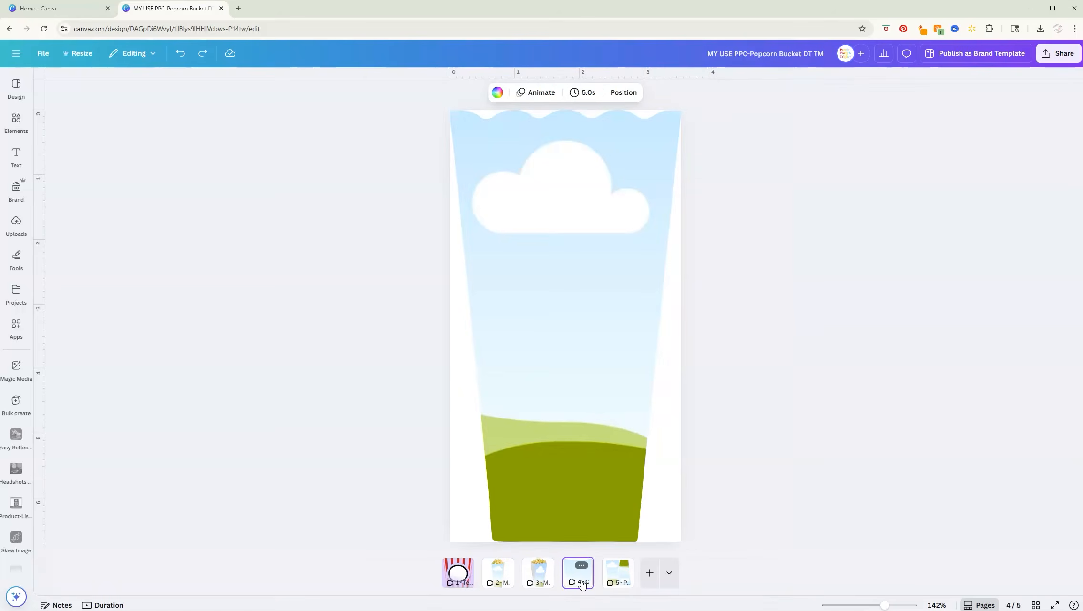
click(525, 368)
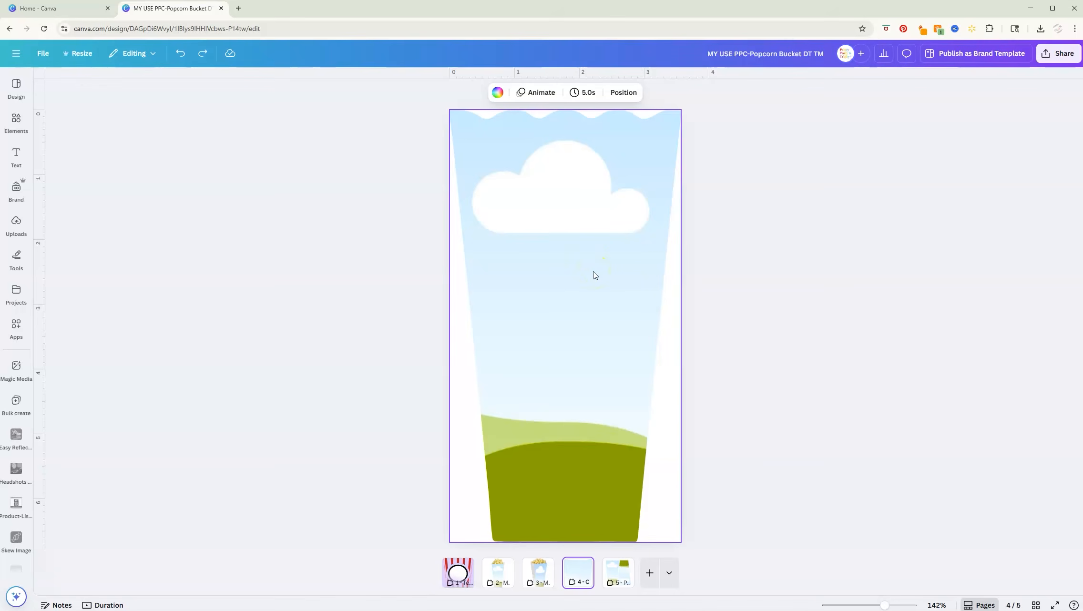
click(619, 573)
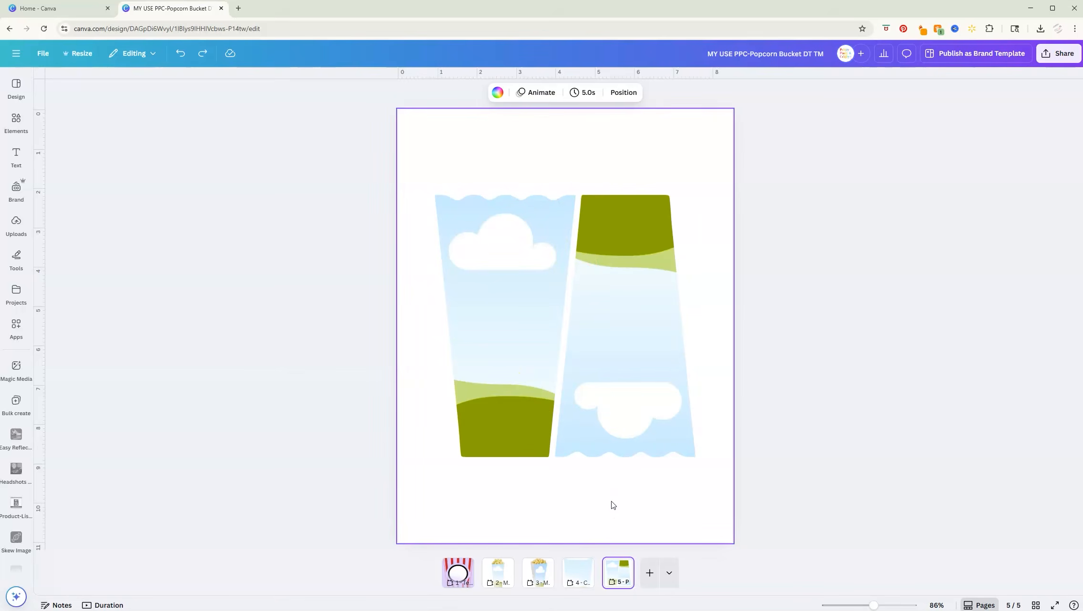
Step: Size and position the honey drip graphics along the upper edge of the label on page 1
click(457, 581)
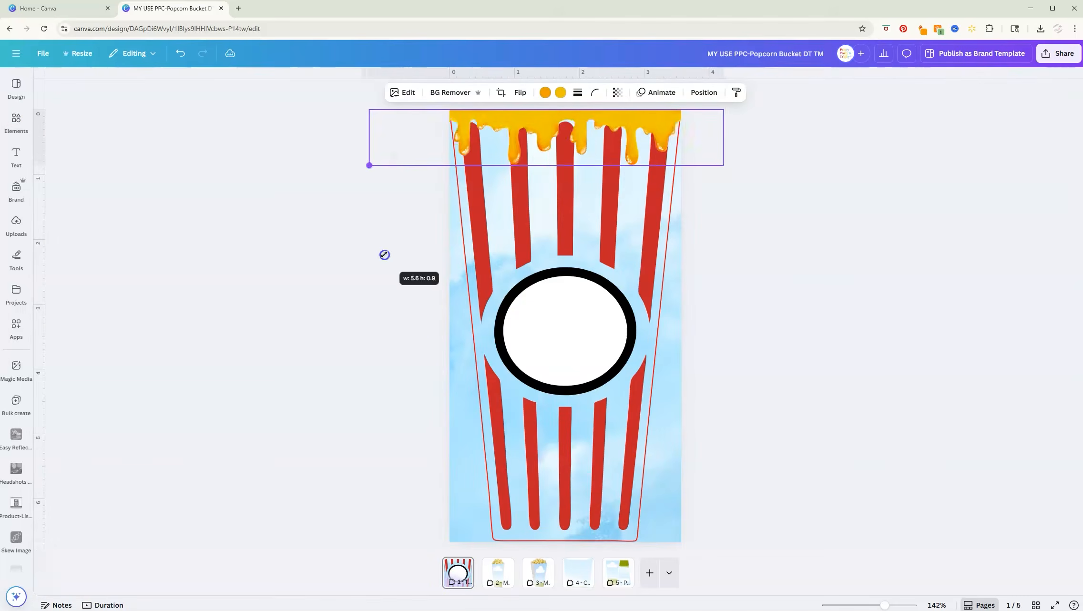
drag(384, 254, 404, 162)
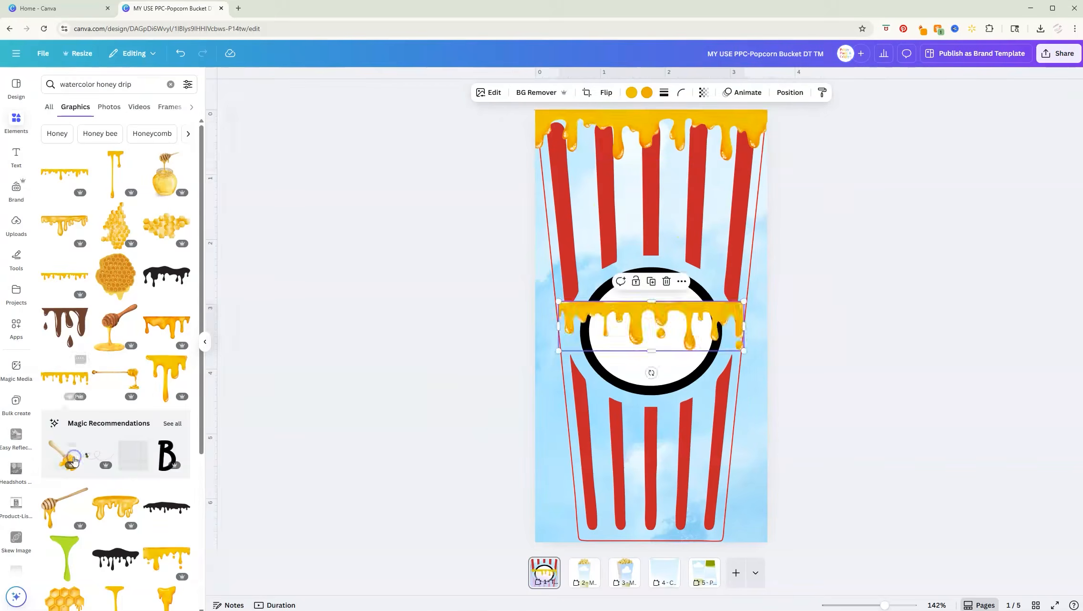
drag(720, 157, 785, 174)
drag(535, 175, 528, 182)
Step: Duplicate the page 1 label and delete the striped graphic from the copy
click(980, 605)
click(709, 135)
click(616, 462)
key(Delete)
Step: Add the text "Our Little" in an enlarged Pacific Northwest font and place it near the middle of the page 2 label
text(tOur Little)
drag(668, 338, 715, 351)
click(449, 92)
click(95, 237)
drag(648, 334, 647, 298)
Step: Enter "is on the way!" as the lower text line and "HUNNY" as the middle one
double_click(661, 387)
text(is on the way!)
double_click(649, 353)
text(HUNNY)
Step: Give the HUNNY text a rounded bold font in golden yellow and enlarge it across the label
click(448, 93)
click(101, 294)
click(546, 92)
click(80, 333)
click(666, 356)
drag(687, 369, 751, 382)
click(511, 92)
Step: Colour the "Our Little" and "is on the way!" lines pink
click(647, 298)
click(546, 93)
click(53, 220)
click(667, 388)
click(53, 246)
Step: Search the projects for "bees", open the Bees and Bugs folder and place the beehive branch at the label's upper right
click(16, 294)
click(115, 85)
text(bees)
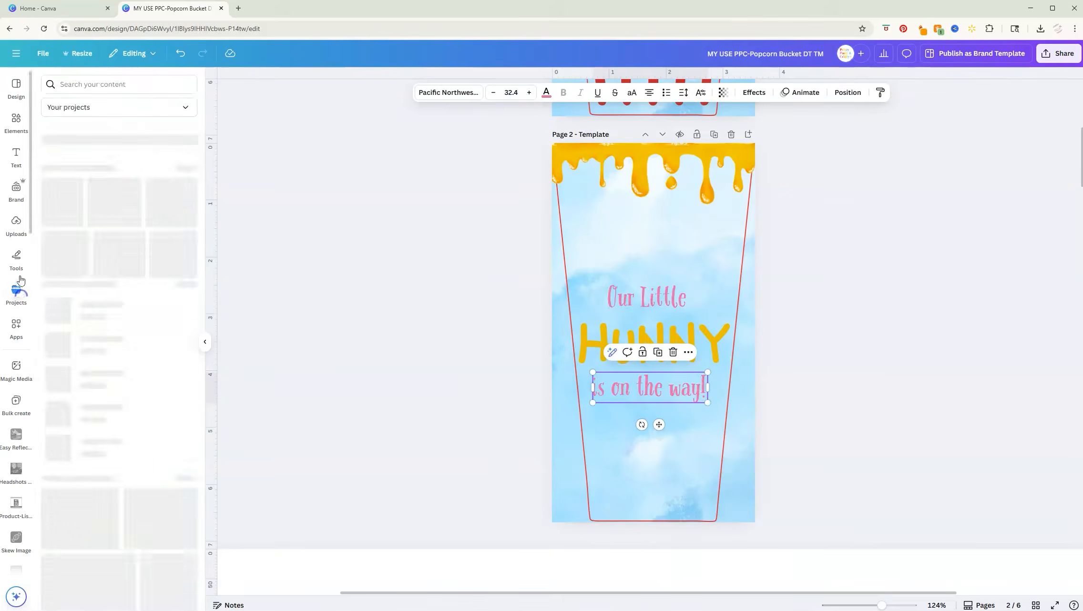
click(95, 191)
click(82, 288)
drag(652, 362, 688, 263)
Step: Move the "Our Little" and "is on the way!" lines closer to the HUNNY text
drag(647, 298, 649, 315)
drag(650, 387, 650, 376)
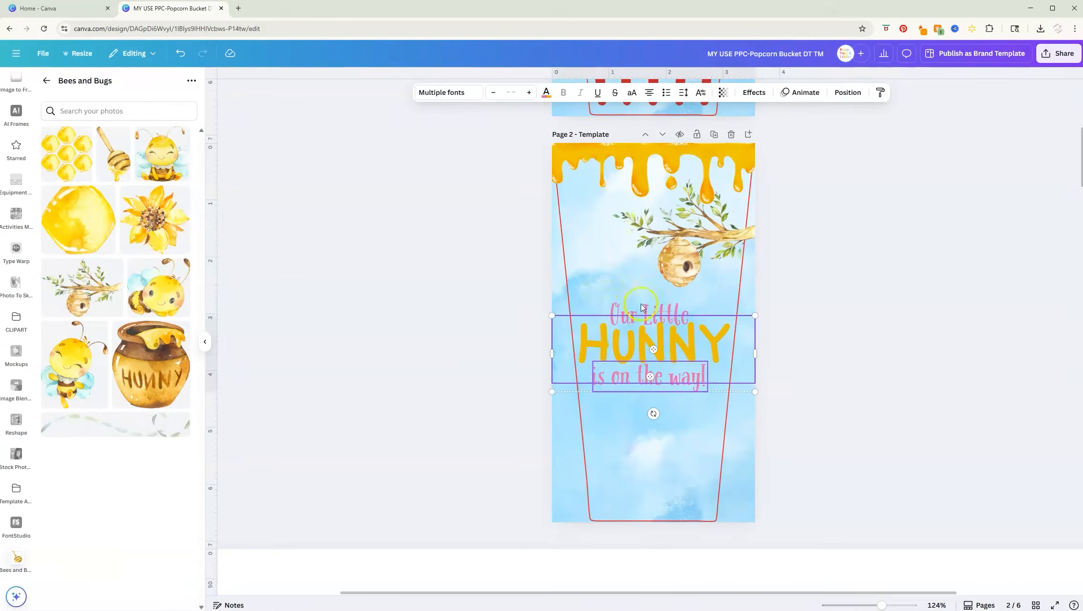
scroll(658, 386, up, 2)
drag(657, 336, 658, 342)
click(690, 292)
mouse_move(715, 419)
click(853, 458)
click(648, 300)
click(686, 264)
Step: Adjust the "is on the way!" line and shift all three text lines together to the label's centre
drag(681, 389, 685, 388)
shift+click(647, 300)
shift+click(681, 341)
drag(681, 340, 615, 332)
click(837, 392)
Step: Add the curved flight trail and the flying bee on the left side of the label, above the text
click(116, 425)
drag(678, 360, 600, 237)
drag(539, 207, 537, 195)
drag(575, 196, 562, 194)
click(71, 365)
drag(652, 322, 585, 293)
drag(559, 176, 563, 176)
Step: Add the sitting bee and the HUNNY honey pot side by side at the foot of the label
click(164, 171)
drag(652, 329, 663, 467)
drag(749, 384, 648, 479)
click(159, 379)
drag(772, 363, 687, 462)
drag(634, 519, 702, 518)
drag(647, 478, 700, 435)
Step: Place the honey dipper above the honey pot and nudge the beehive branch slightly lower
click(116, 155)
drag(652, 185, 652, 278)
drag(566, 279, 700, 401)
drag(720, 430, 698, 443)
drag(686, 205, 684, 213)
click(791, 171)
Step: Apply an image effect to the bee's curved flight trail
click(565, 190)
click(481, 93)
click(166, 184)
click(108, 450)
click(829, 303)
Step: Apply a light text effect to the HUNNY and "Our Little" lines
click(652, 353)
click(754, 92)
click(115, 135)
click(181, 319)
click(168, 490)
click(633, 314)
click(116, 136)
Step: Reposition the flight trail and the flying bee above the "Our Little" line
click(566, 191)
drag(584, 291, 622, 238)
click(804, 352)
drag(580, 272, 578, 263)
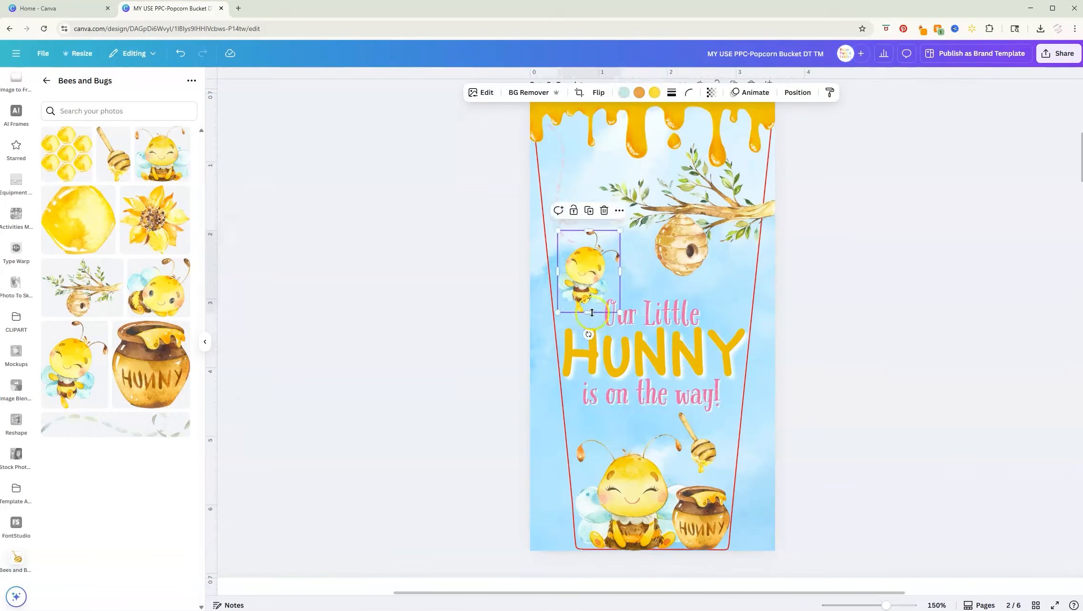
Step: Recolour the sitting bee's wings pink
click(631, 496)
click(624, 92)
click(54, 249)
click(191, 80)
Step: Search the photo elements for "blue watercolor background" and insert the light blue watercolor photo
click(16, 122)
triple_click(105, 85)
text(wat)
click(116, 144)
click(109, 107)
click(148, 230)
Step: Enlarge the light blue watercolor photo to cover the whole label and move its layer behind the artwork
drag(653, 405, 715, 322)
drag(719, 422, 806, 541)
click(791, 92)
drag(119, 254, 142, 500)
Step: Resize the honey dipper slightly and reposition it just above the honey pot
click(633, 496)
click(703, 449)
drag(716, 412, 720, 406)
drag(704, 448, 708, 455)
click(191, 80)
drag(885, 605, 882, 605)
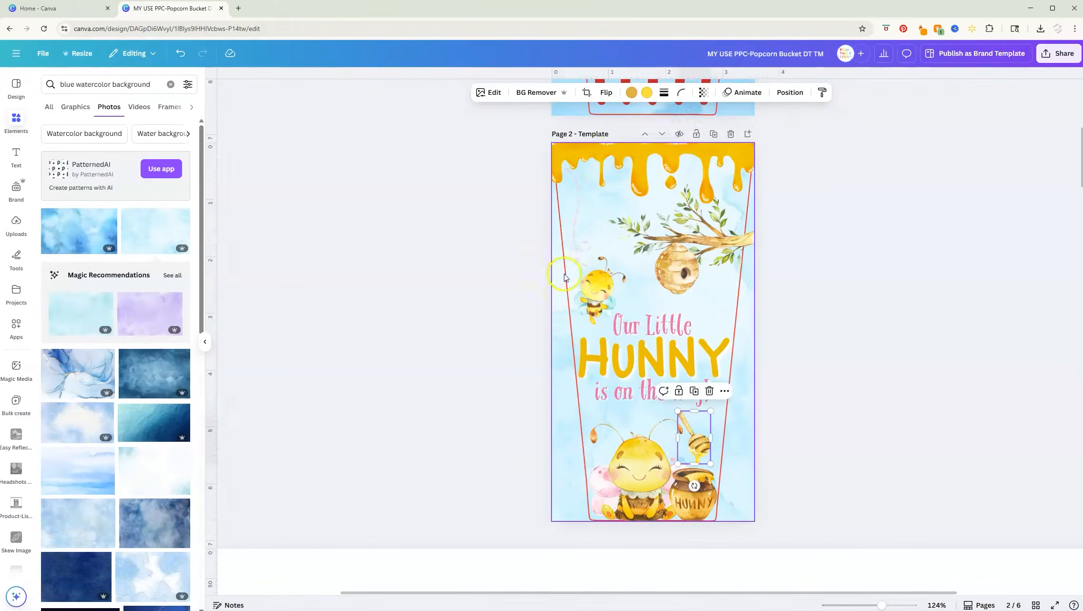
Step: Set the page 2 cut outline's transparency to 0 and rename the page "yt Template"
click(564, 274)
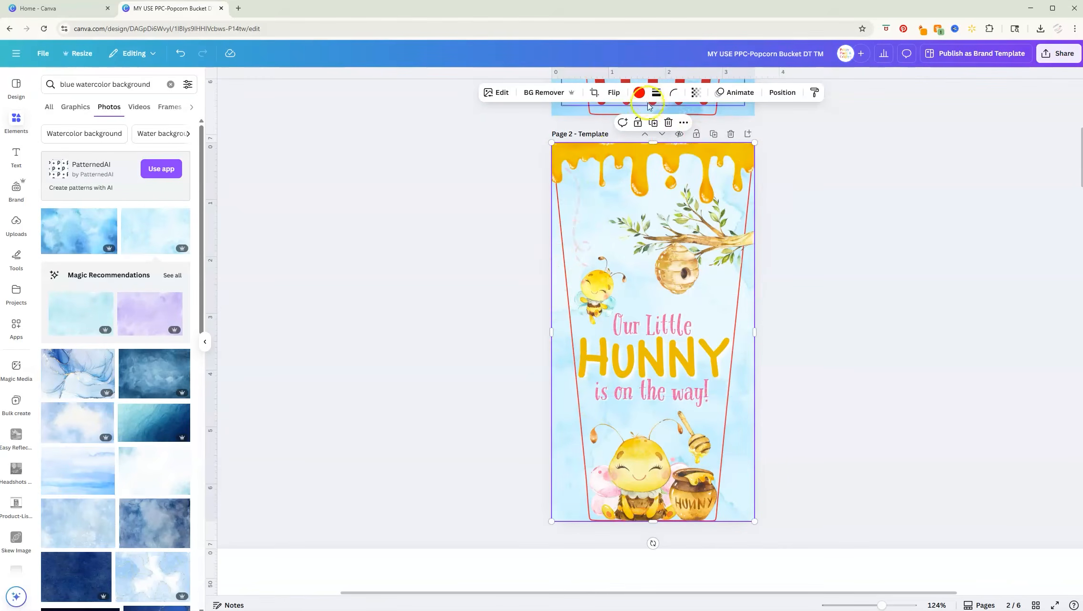
click(696, 93)
drag(712, 133, 590, 137)
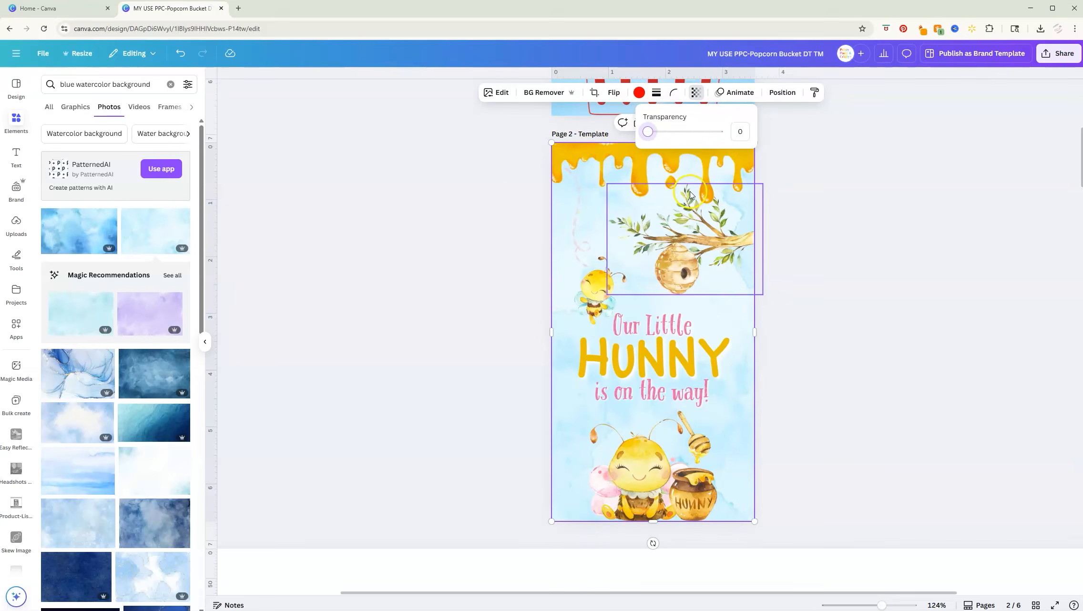
click(578, 135)
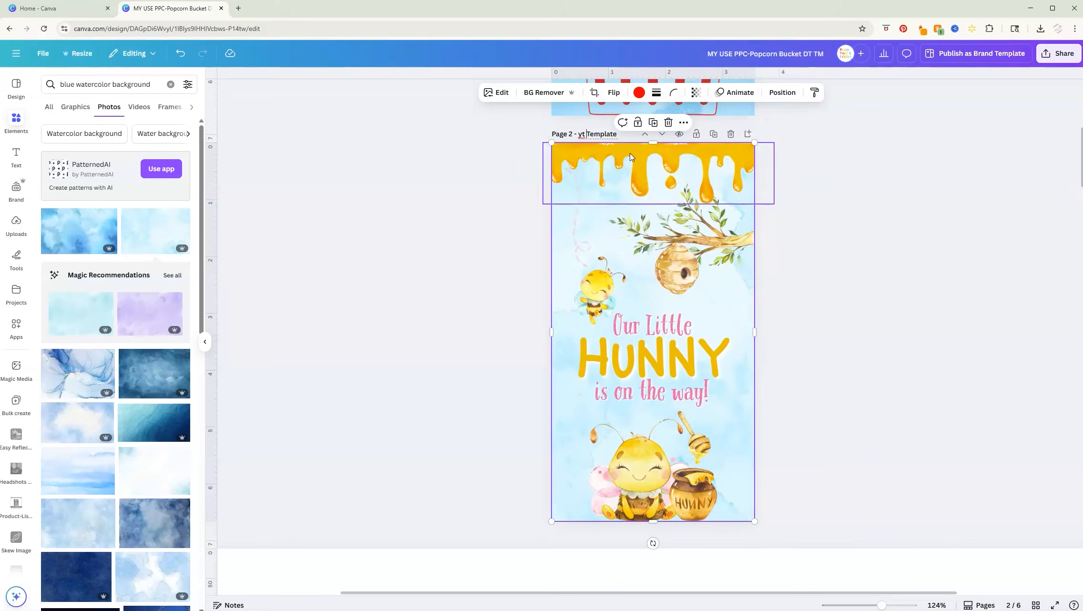
Step: Download only the current page 2 as a PNG at size 1.625
click(1067, 54)
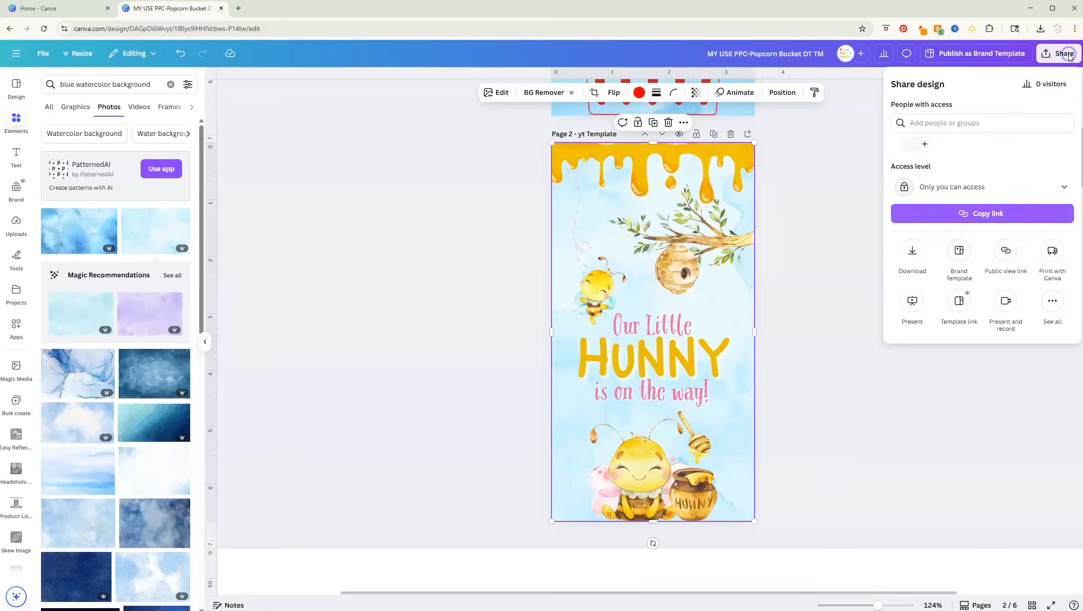
click(911, 253)
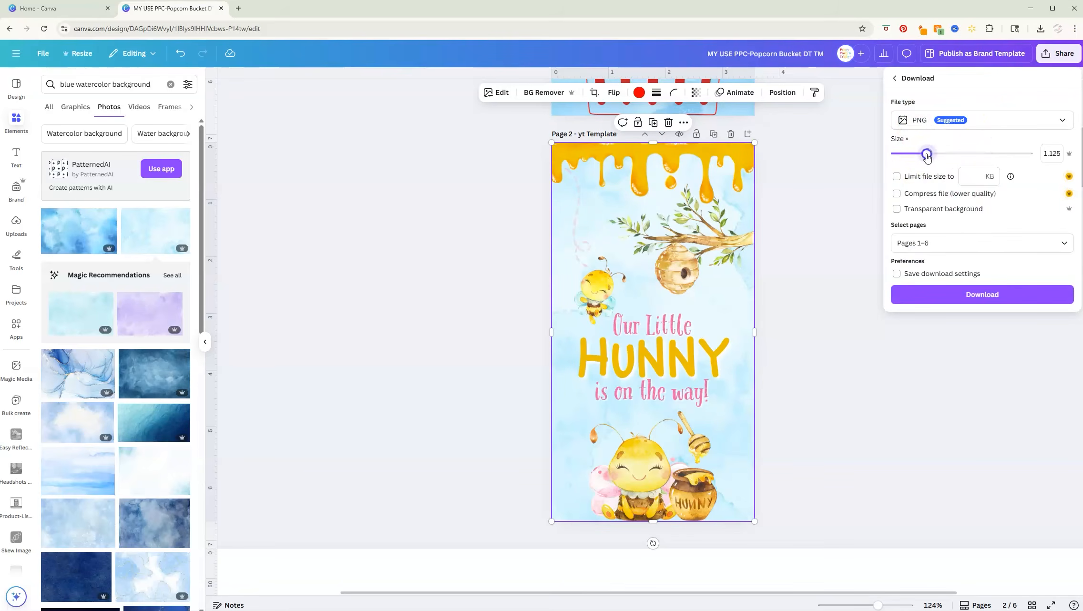
drag(935, 156, 945, 157)
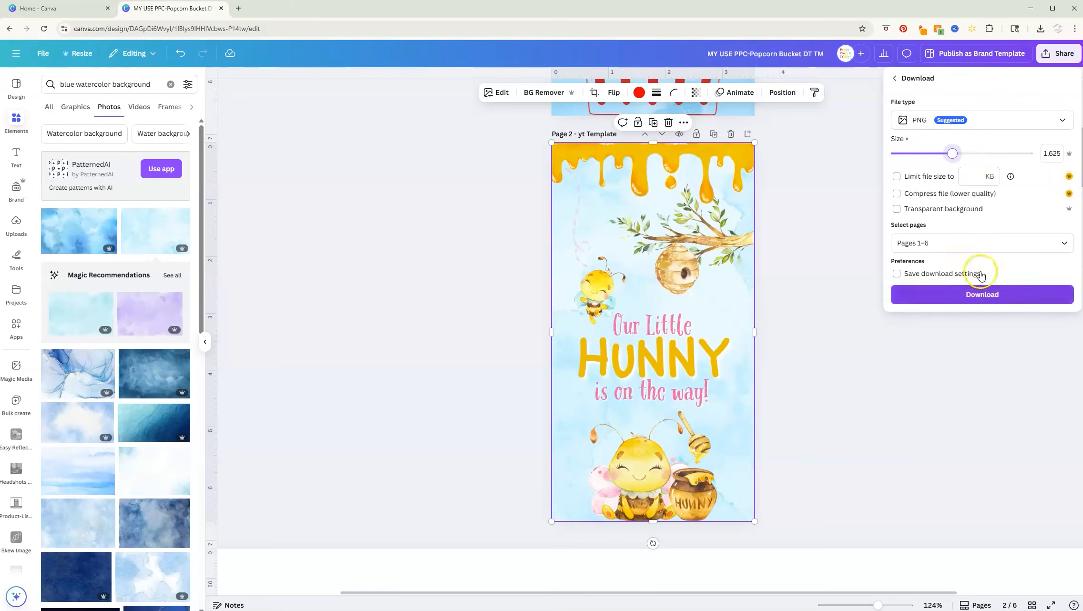
click(977, 238)
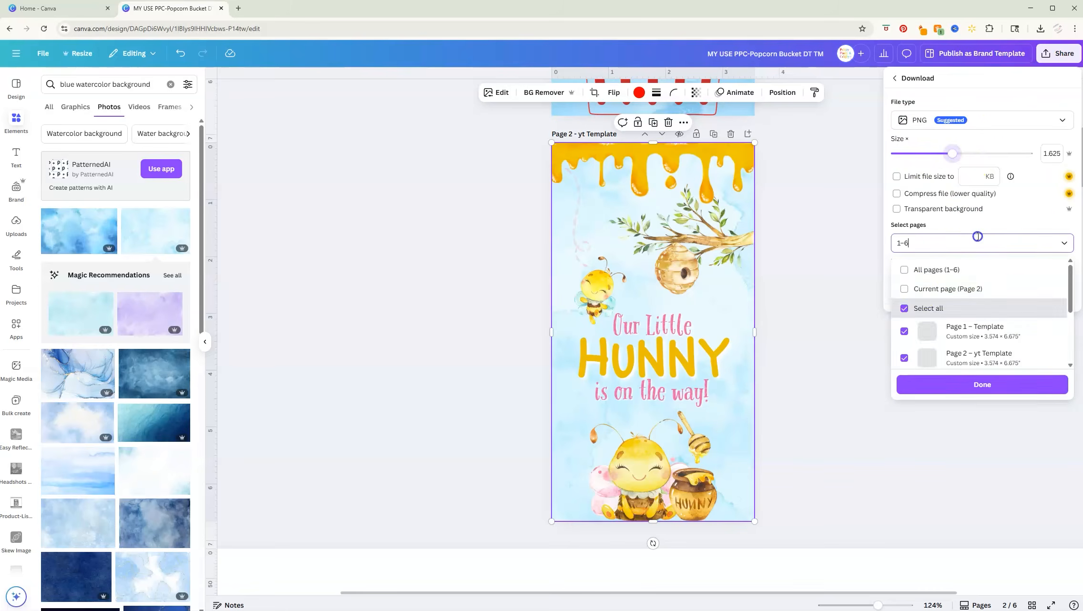
click(925, 290)
click(999, 386)
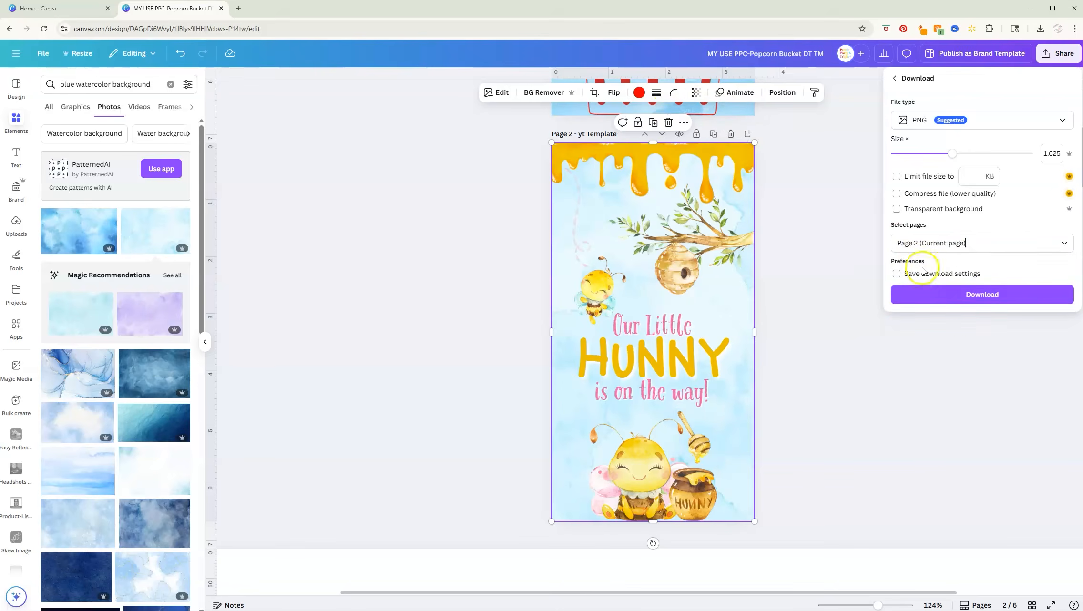
click(996, 303)
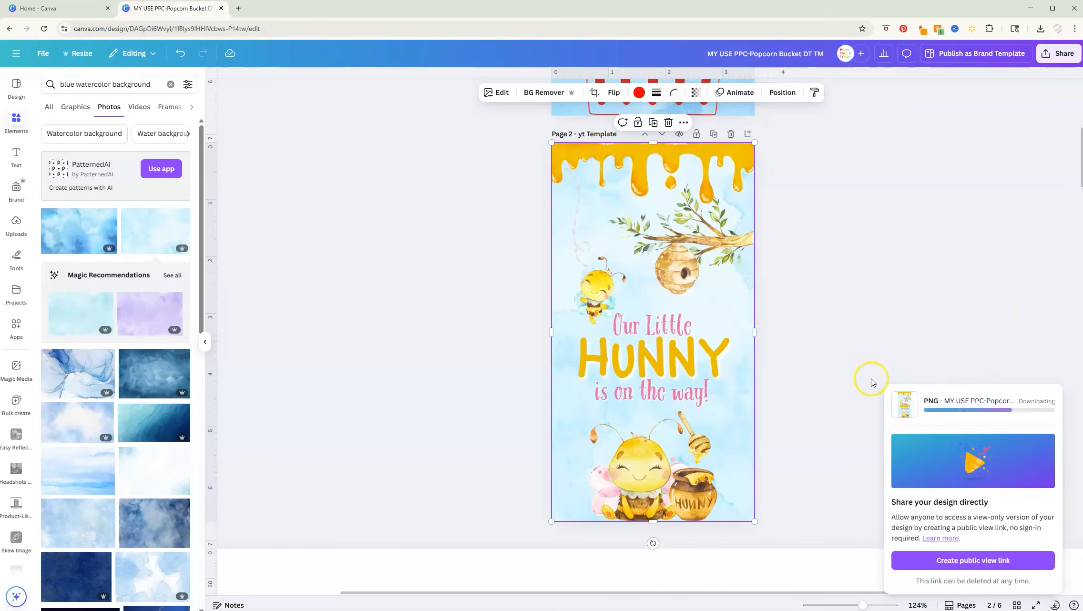
Step: Fill the bucket frame on page 3 "Mockup 1" with the downloaded yt Template.png from the Downloads folder
scroll(867, 383, down, 10)
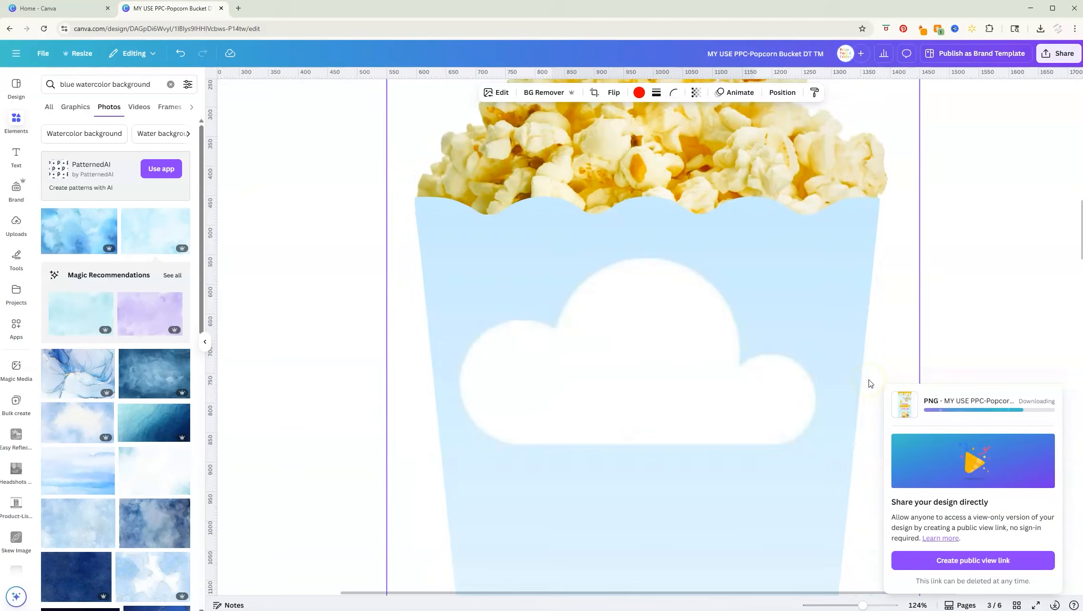
drag(864, 605, 847, 605)
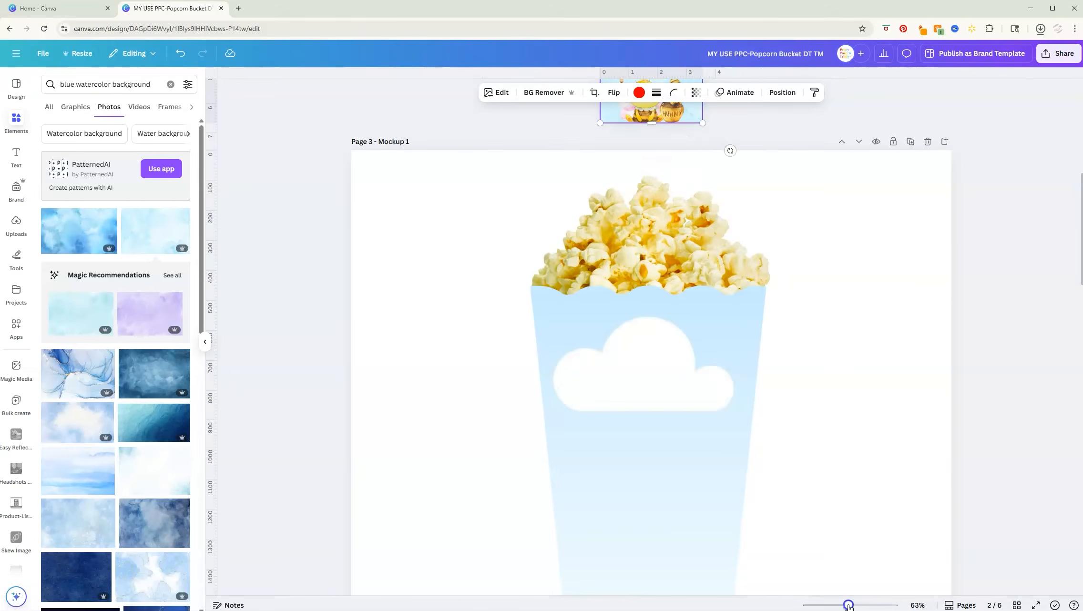
scroll(808, 529, down, 3)
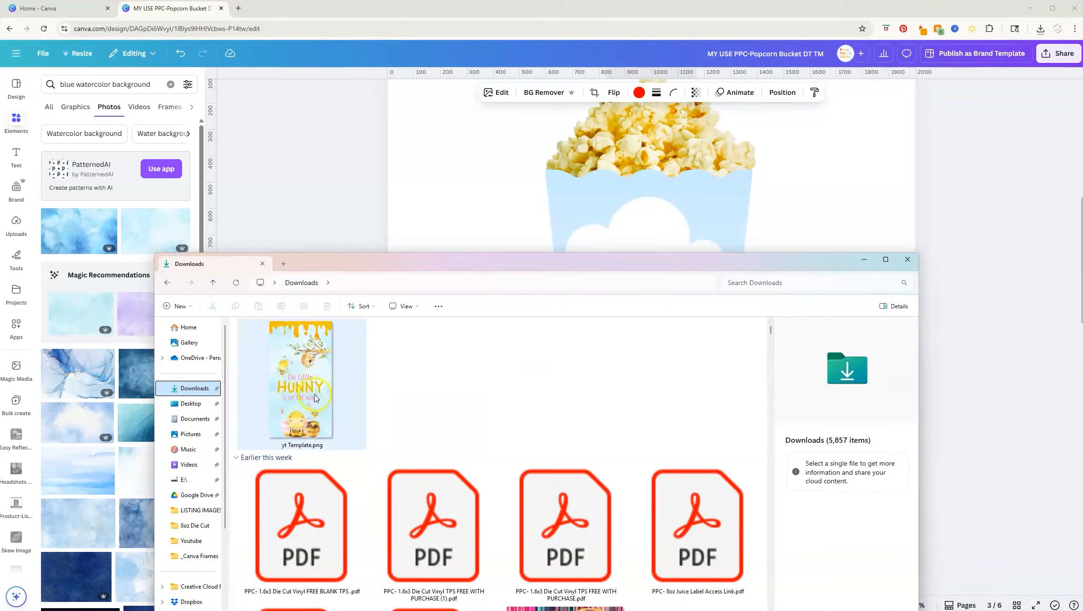
drag(300, 391, 444, 184)
drag(630, 237, 616, 277)
click(885, 363)
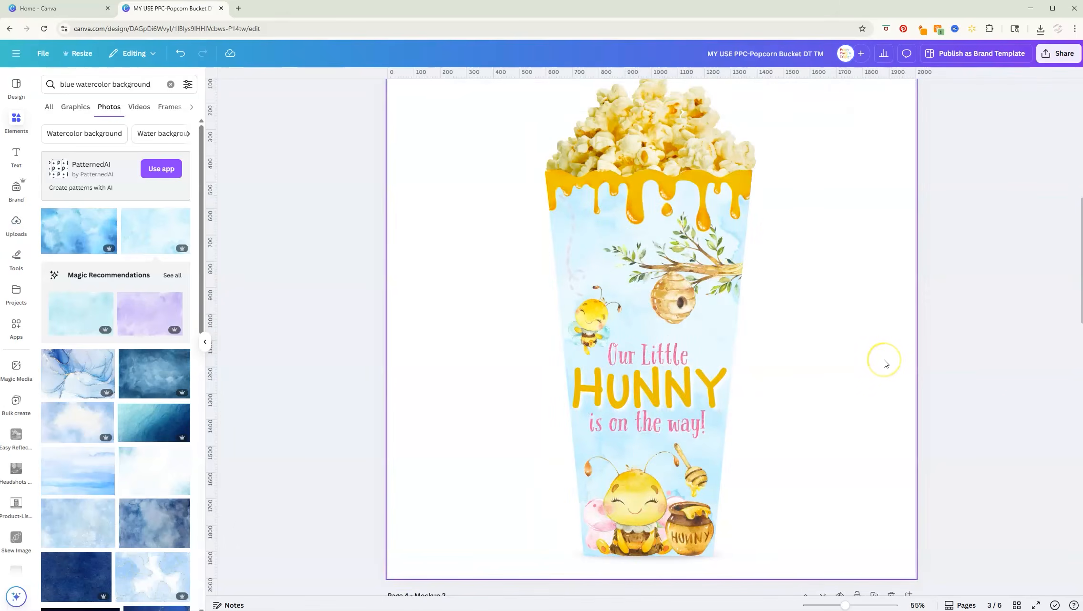
click(619, 297)
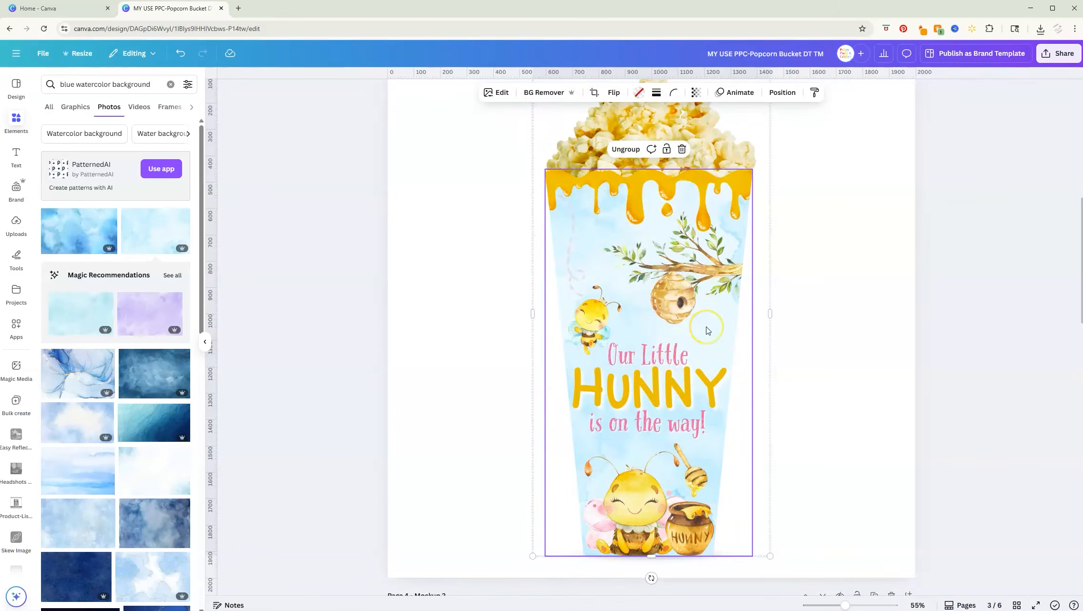
key(Delete)
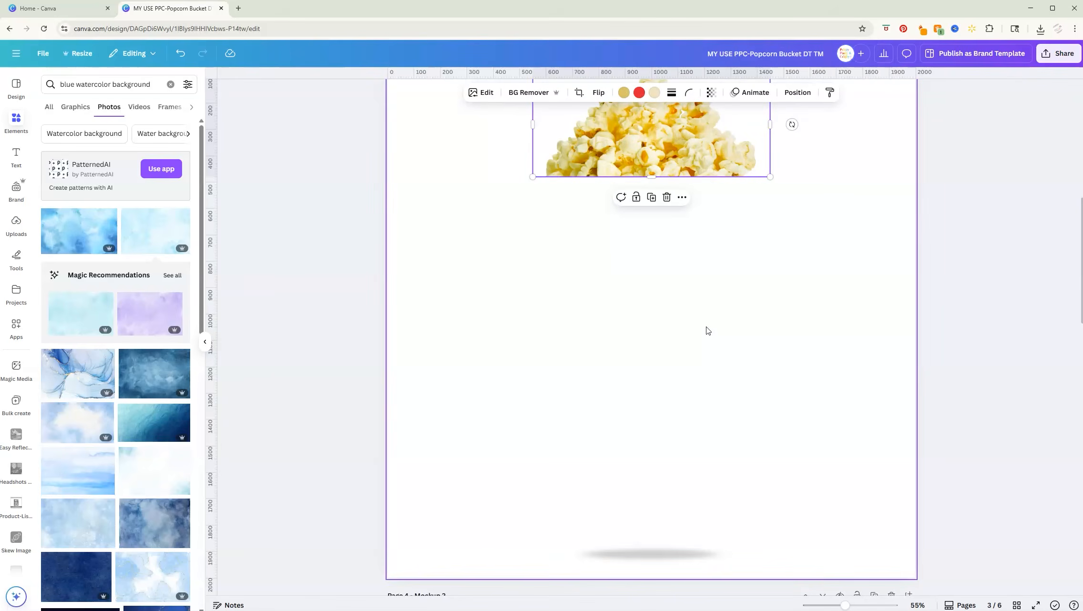
key(ctrl+z)
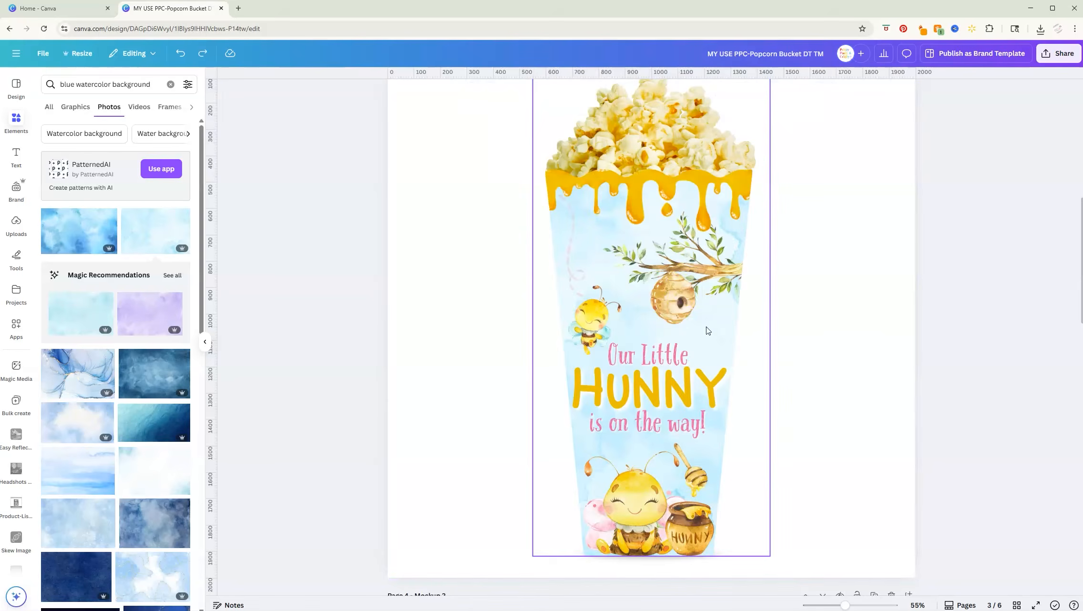
Step: Detach the label image from the Mockup 1 bucket frame and remove it, leaving the frame empty
click(681, 292)
right_click(670, 294)
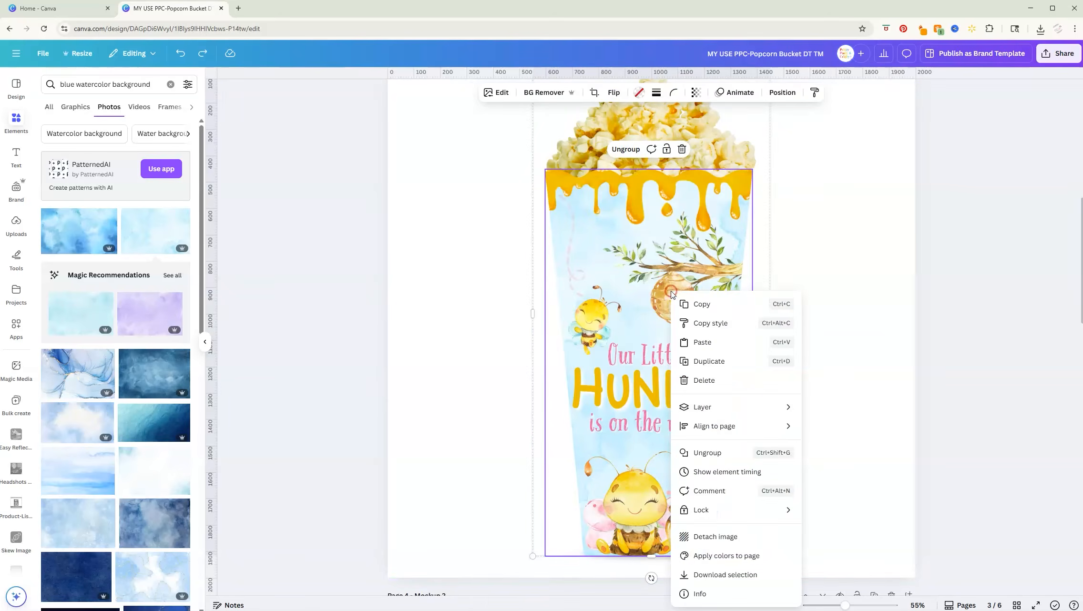
click(719, 537)
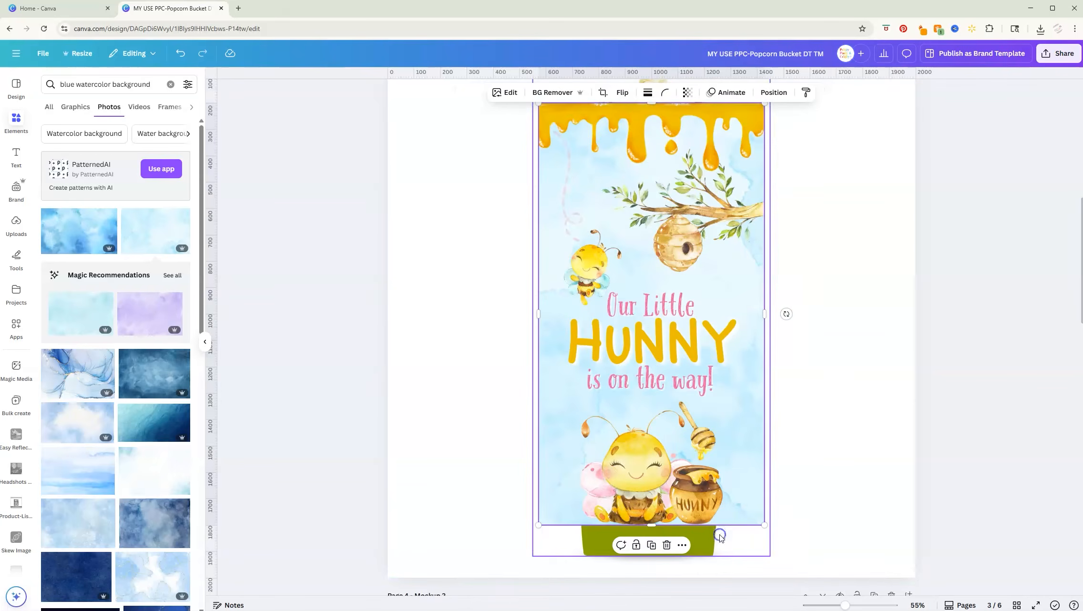
click(848, 428)
Step: Fill the angled bucket frame on page 4 "Mockup 2" with the uploaded honey bee label image
scroll(701, 426, down, 7)
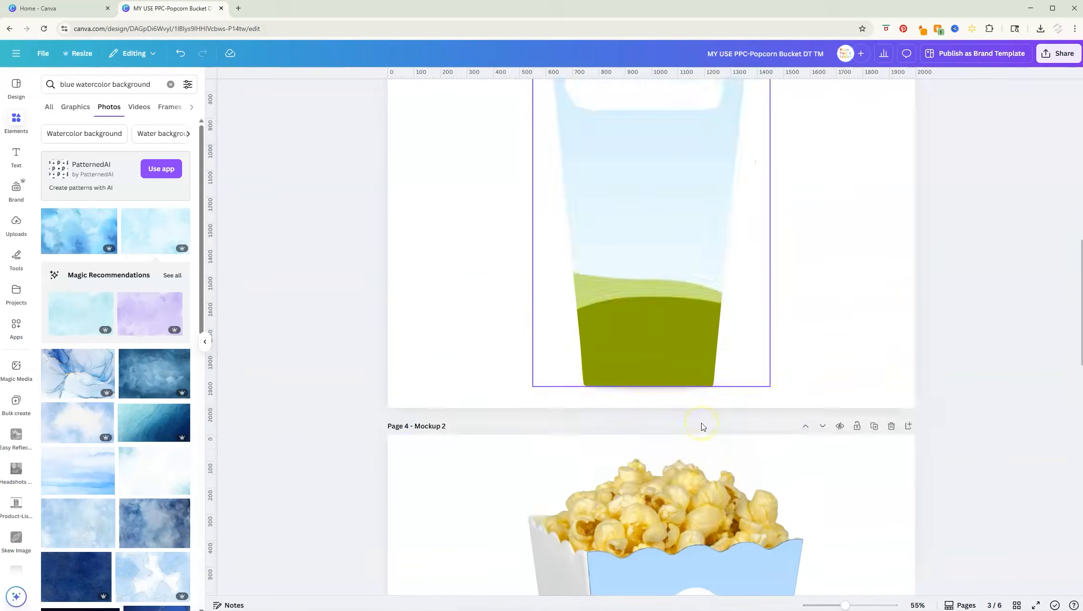
scroll(701, 427, down, 4)
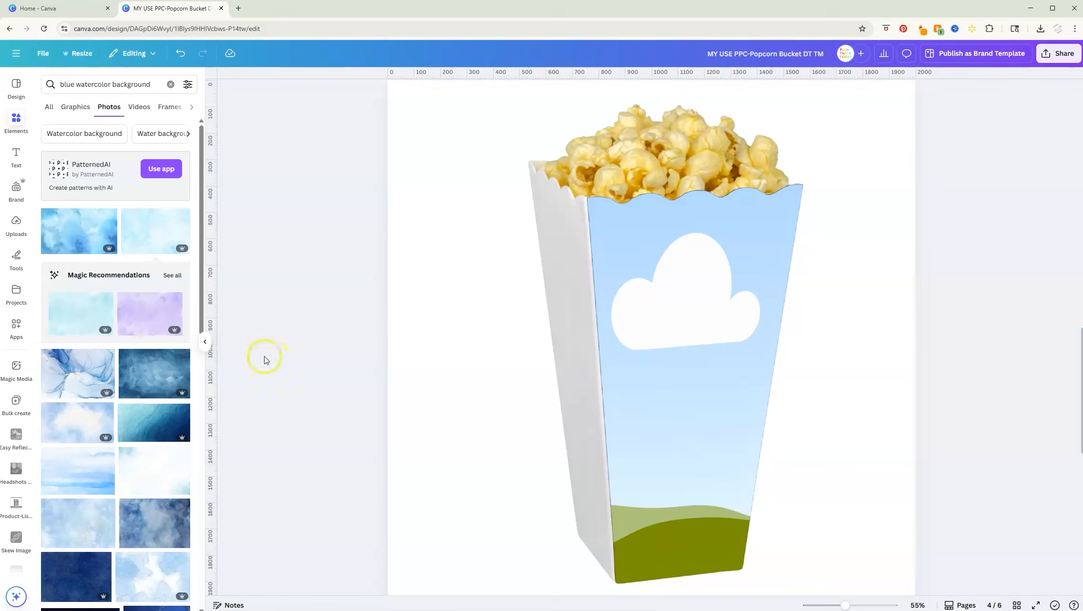
click(16, 224)
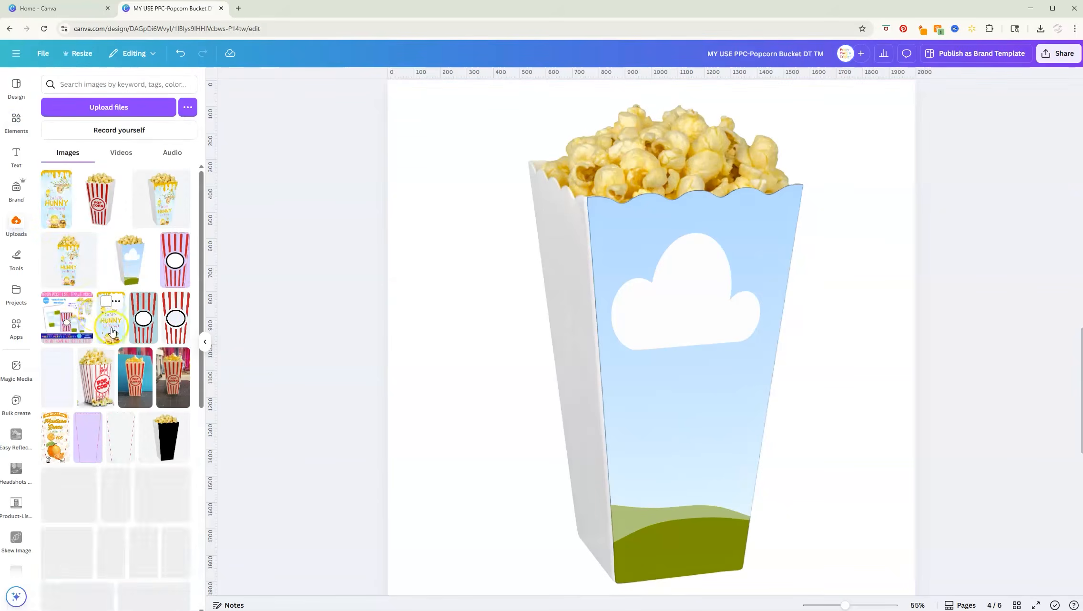
drag(62, 213, 457, 346)
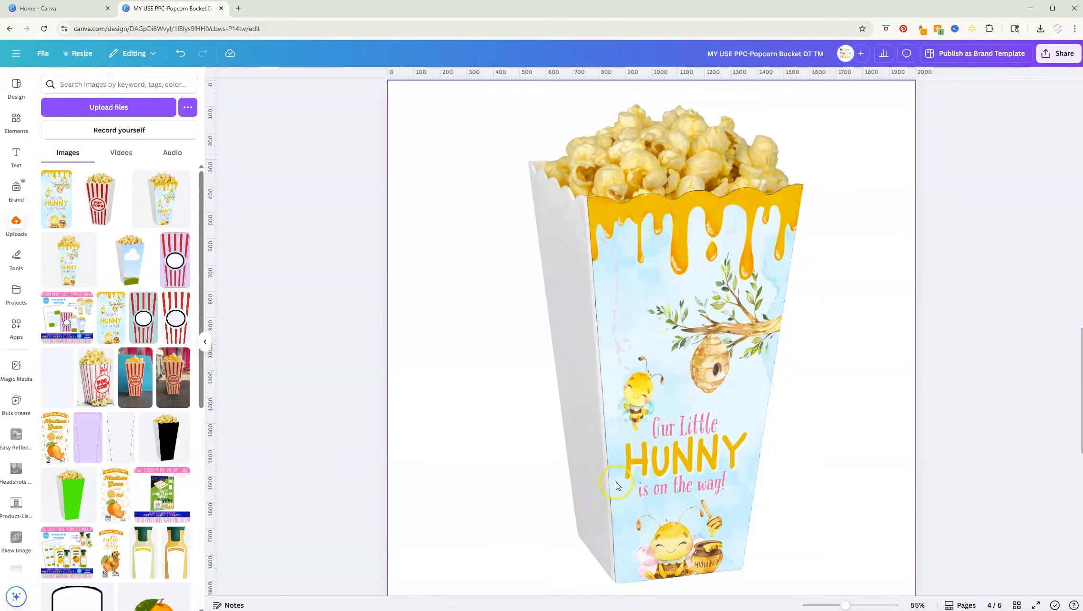
Step: Fill the front-facing bucket frame on page 3 "Mockup 1" with the uploaded honey bee label image
scroll(494, 459, up, 15)
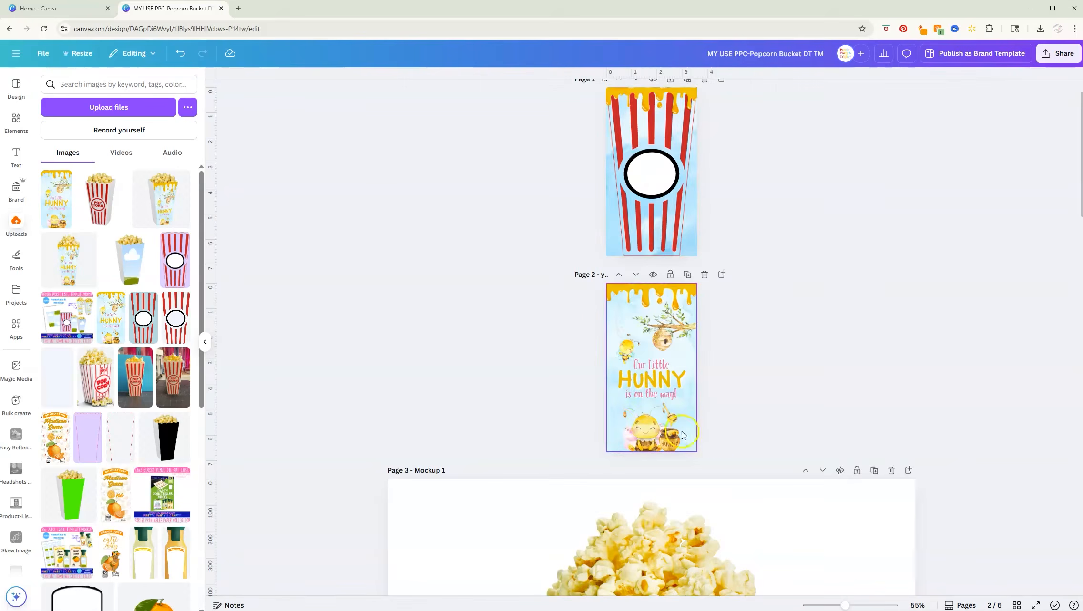
scroll(658, 431, down, 10)
scroll(688, 423, up, 6)
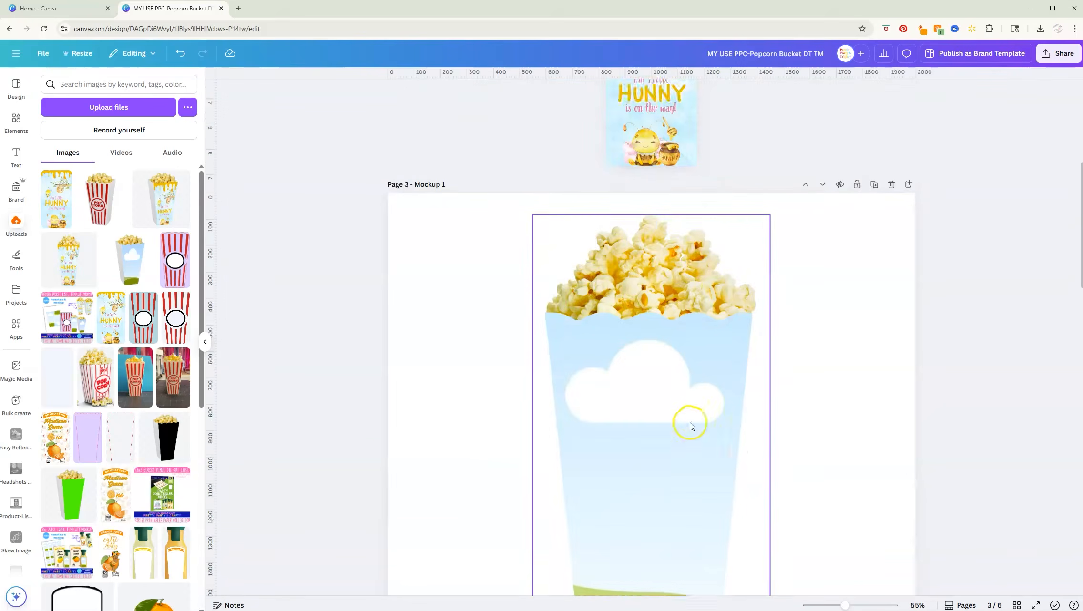
scroll(697, 406, down, 2)
scroll(697, 405, down, 1)
scroll(701, 411, up, 3)
scroll(621, 478, down, 3)
scroll(684, 495, up, 2)
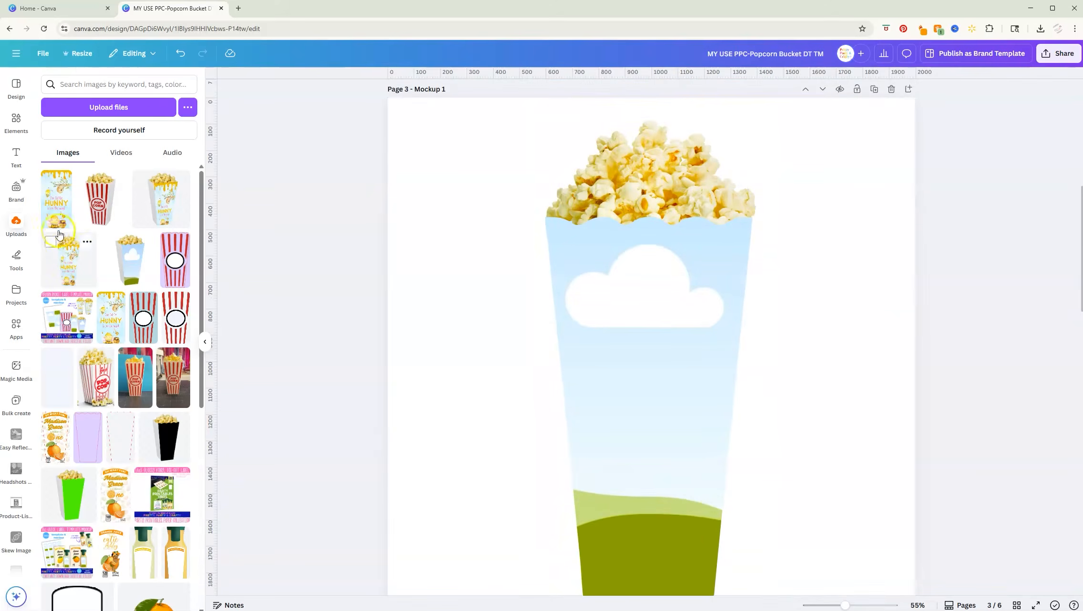
drag(56, 220, 677, 410)
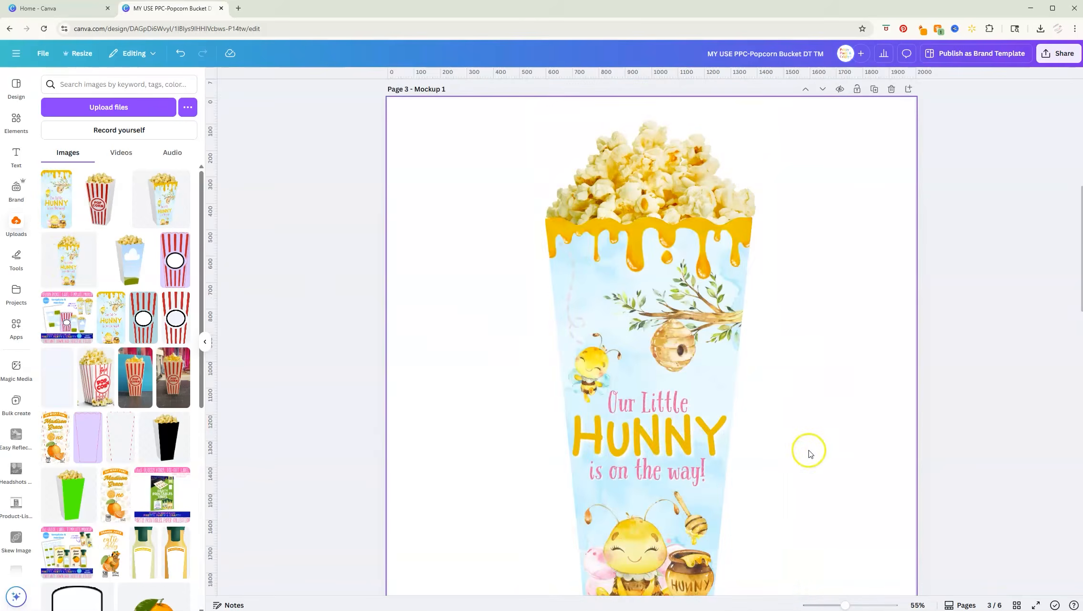
click(720, 459)
Step: Examine the two bucket mockups, the template page and the empty label frames on pages 5 and 6
scroll(555, 380, down, 2)
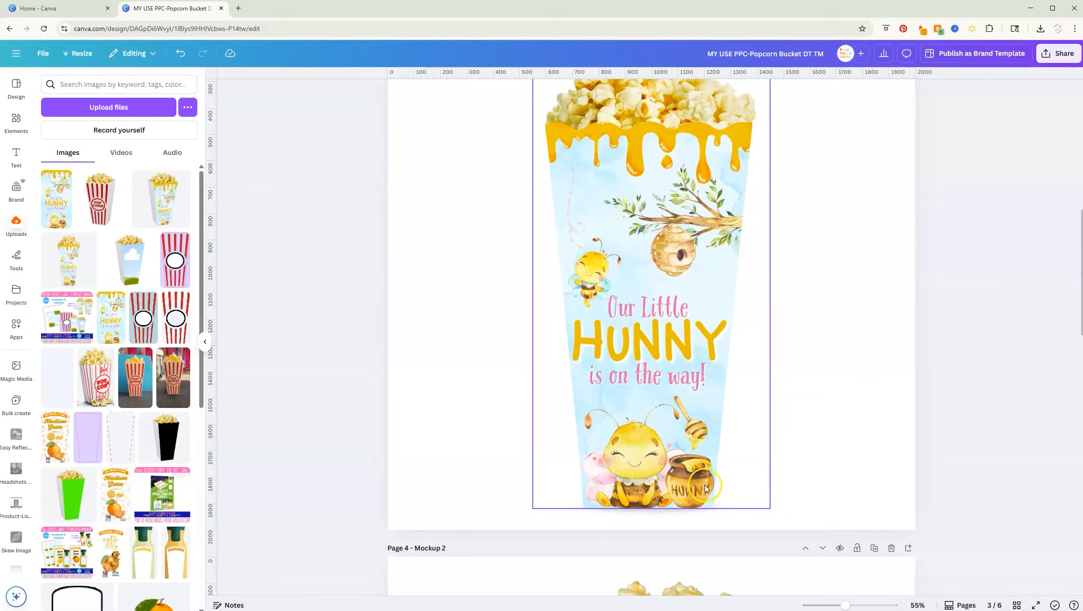
scroll(457, 523, down, 10)
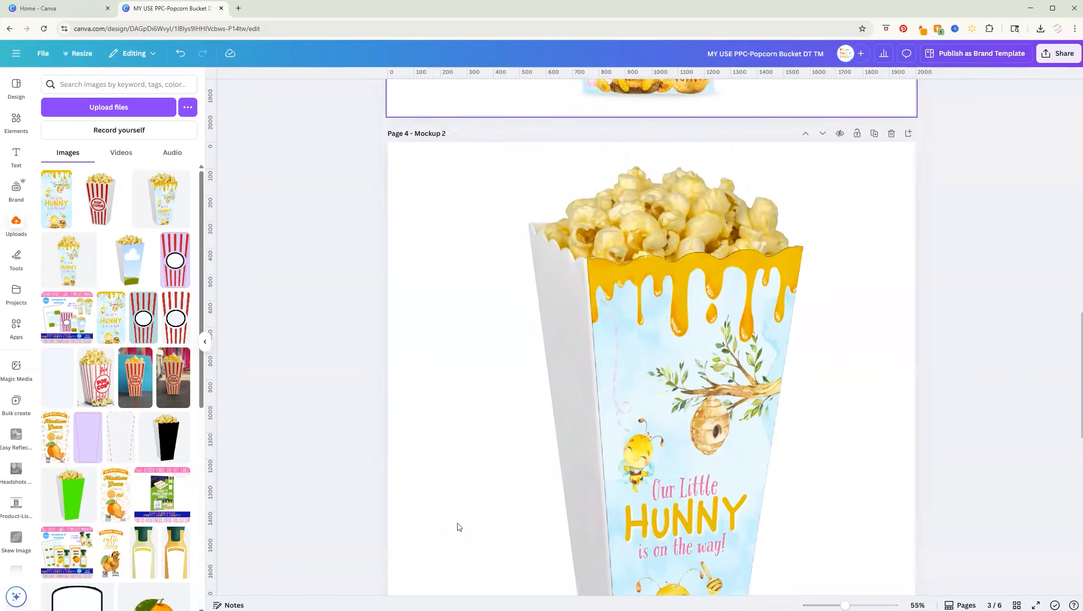
click(638, 473)
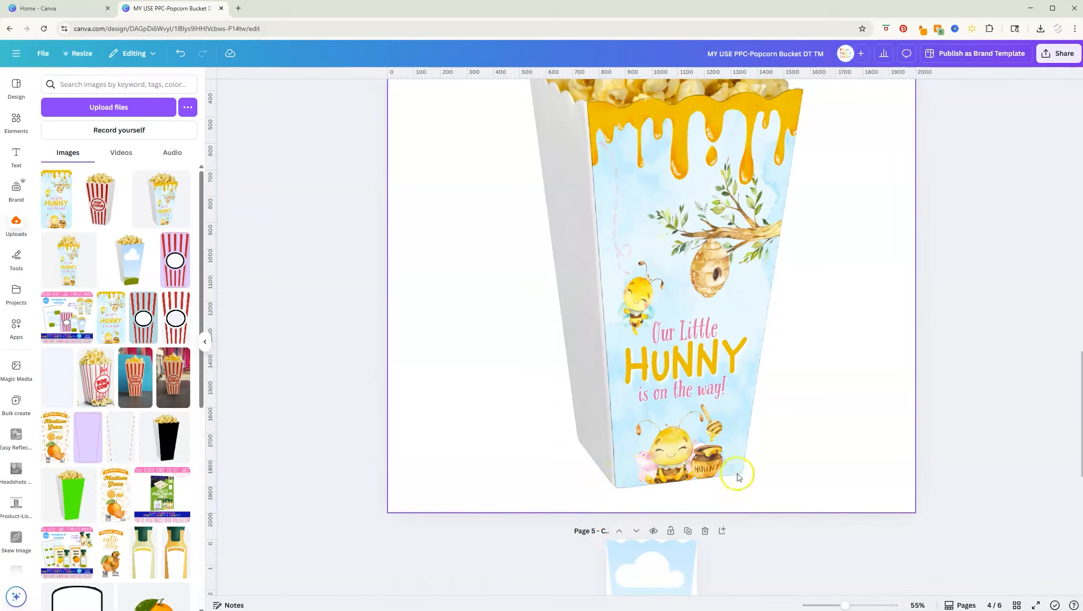
scroll(380, 348, up, 10)
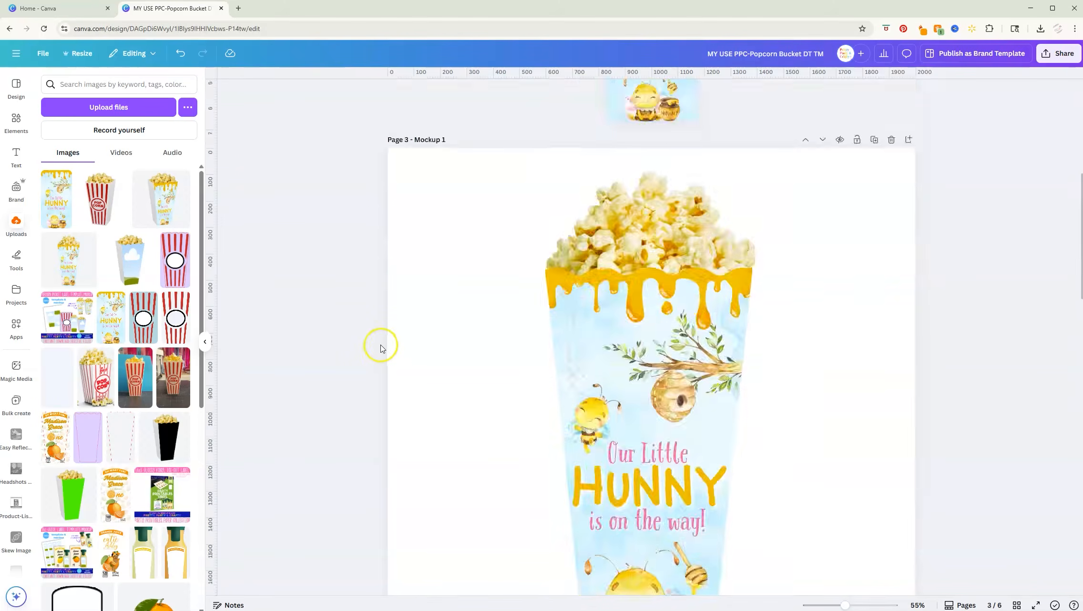
scroll(380, 348, up, 5)
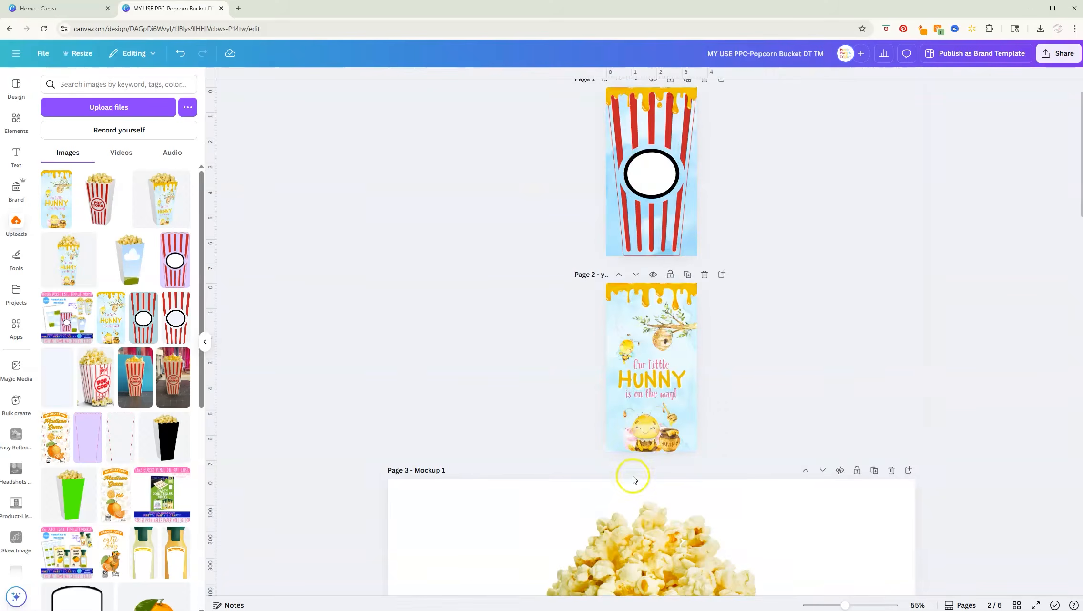
scroll(632, 478, down, 15)
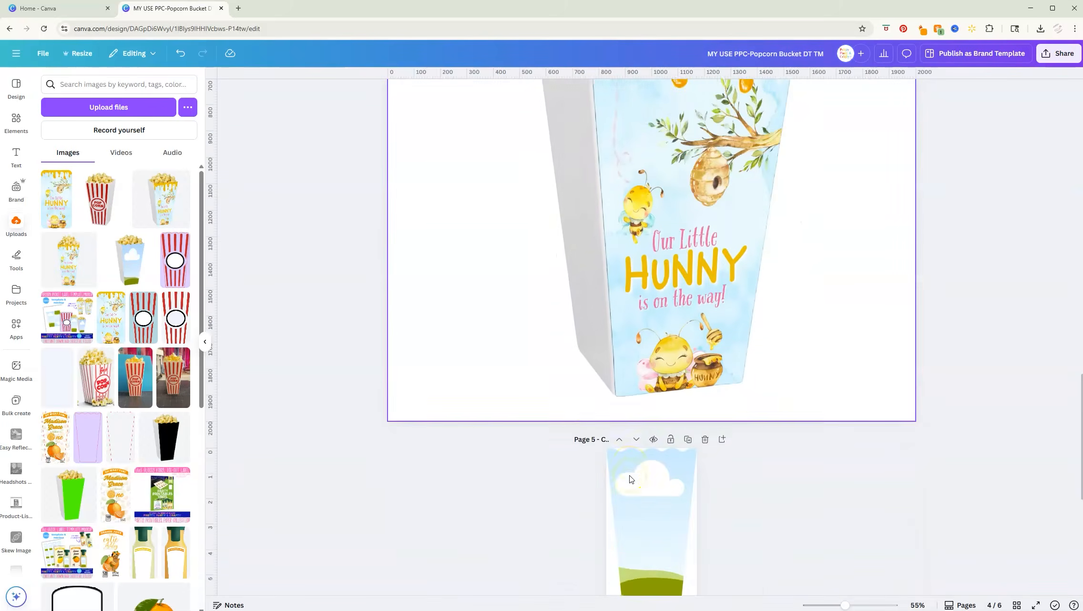
scroll(629, 479, down, 4)
scroll(629, 478, up, 2)
scroll(629, 478, down, 4)
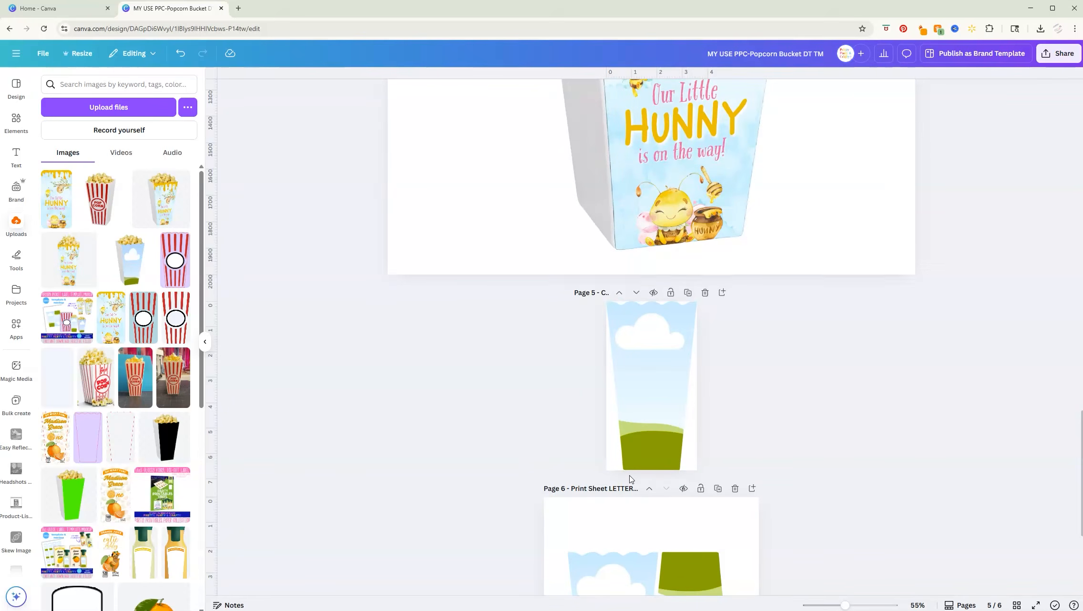
Step: Fill both label frames on the page 6 letter print sheet with the honey bee label and move them up to the page's upper edge
scroll(629, 479, down, 5)
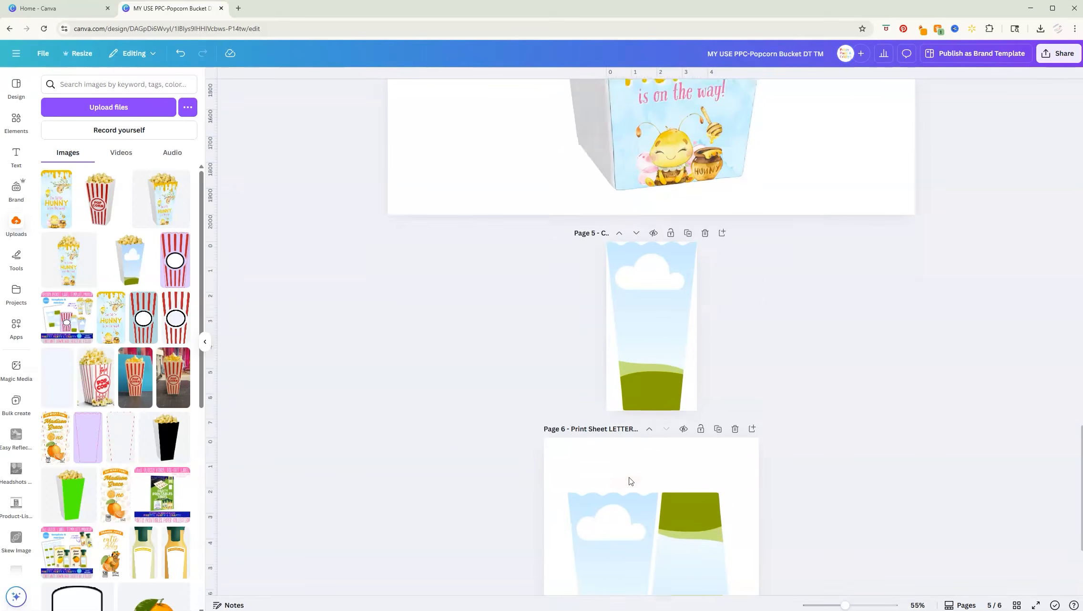
drag(44, 220, 597, 379)
drag(56, 199, 687, 366)
click(870, 446)
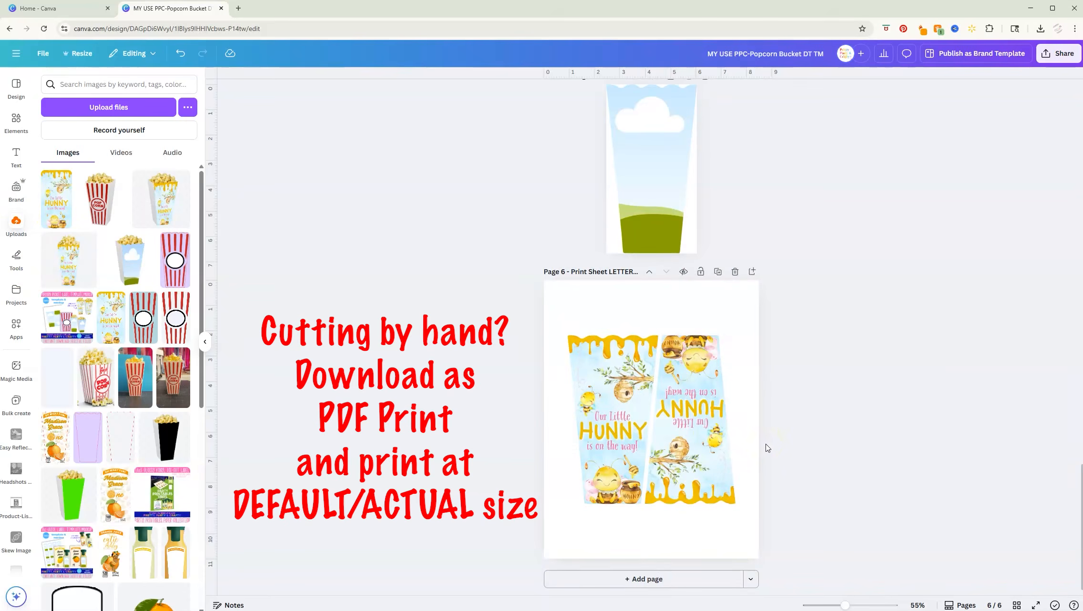
drag(816, 433, 521, 444)
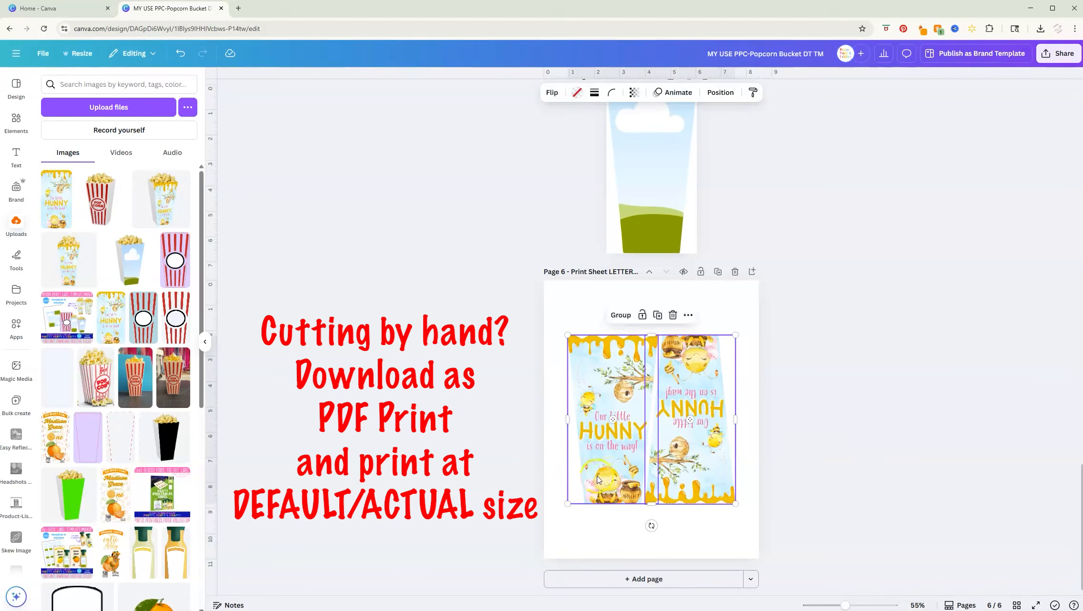
drag(609, 476, 609, 424)
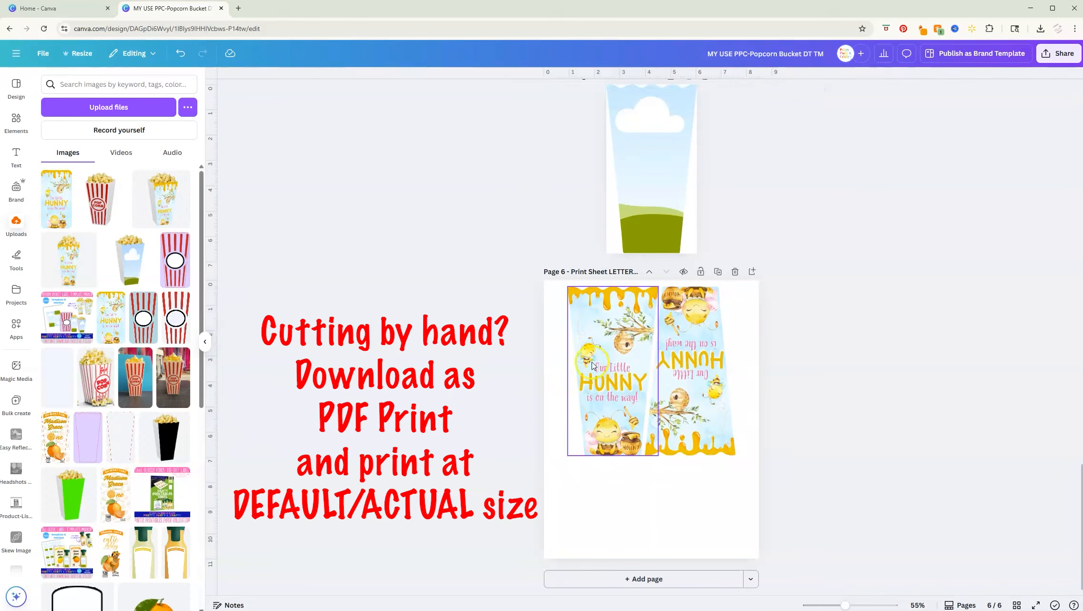
Step: Duplicate the upright label on the print sheet, turn the copy sideways and place it below the other two labels
click(637, 425)
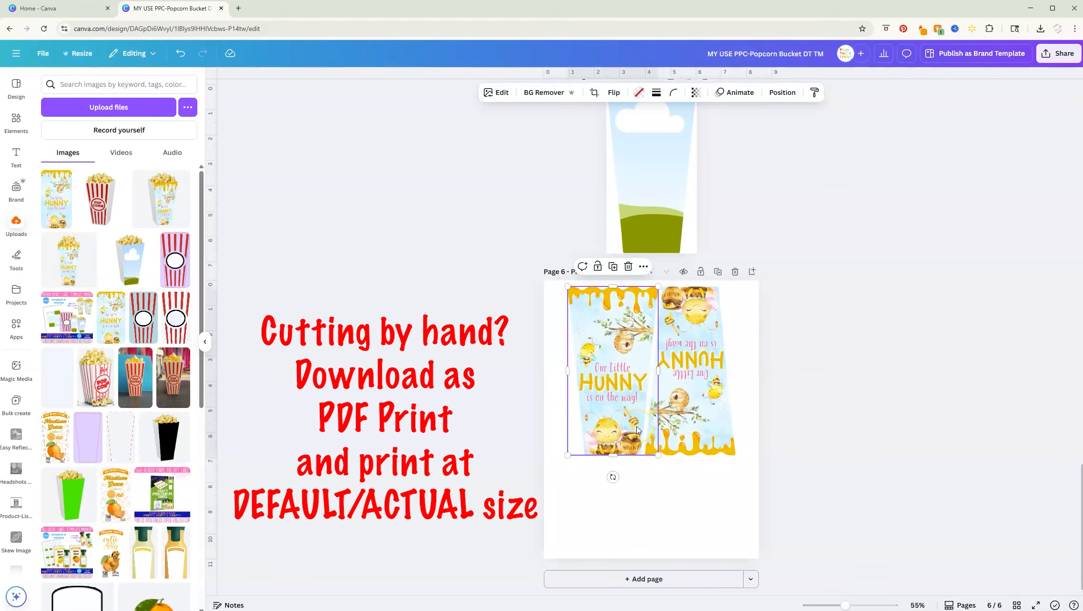
key(ctrl+d)
drag(623, 347, 657, 460)
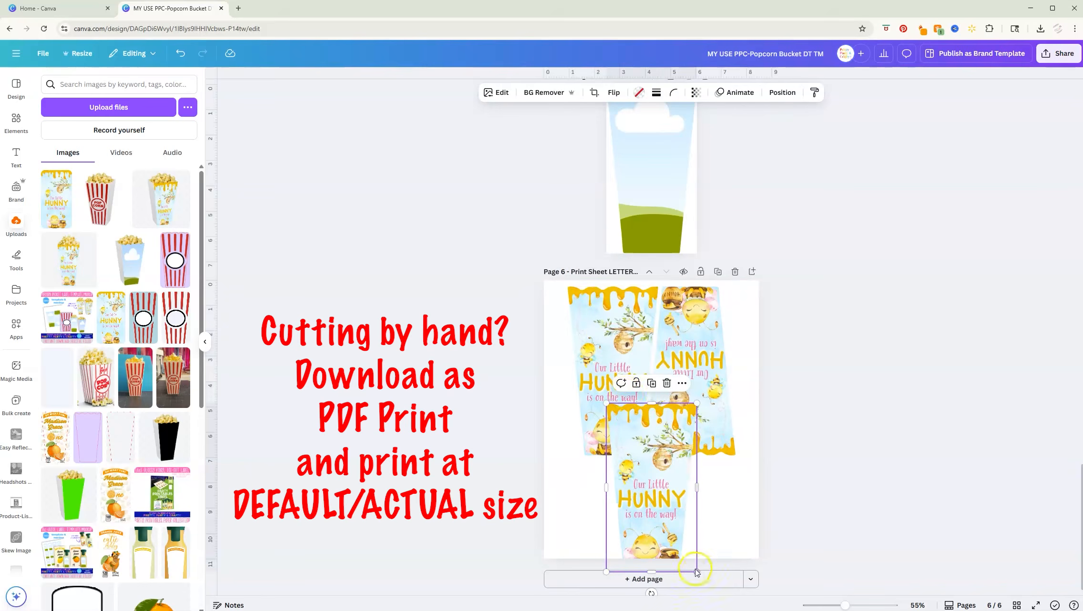
drag(651, 593, 547, 491)
drag(703, 481, 705, 500)
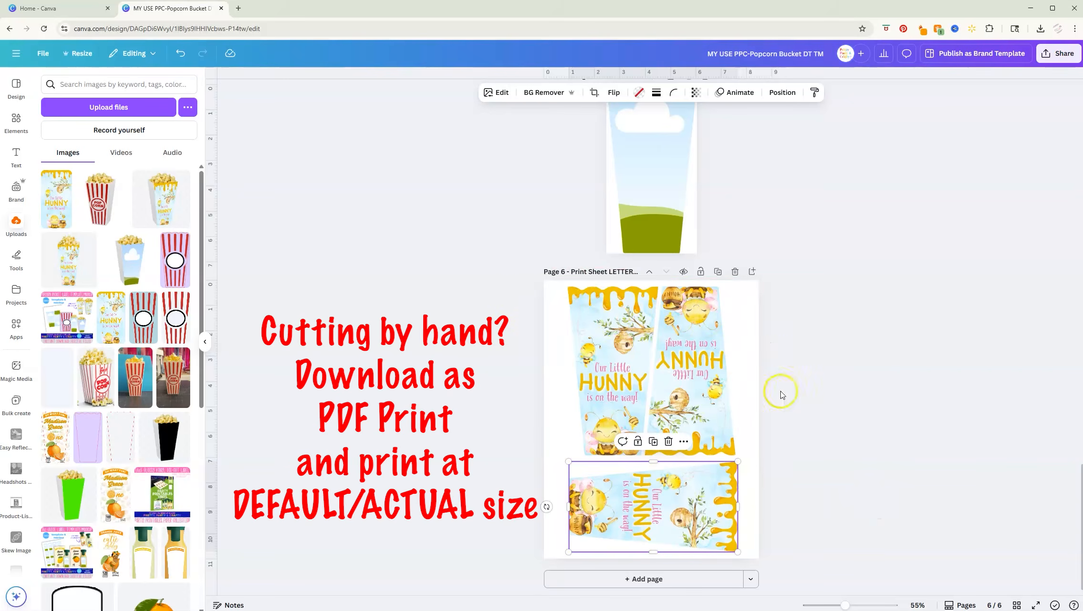
Step: Fill the single label frame on page 5 with the uploaded honey bee label image
scroll(596, 329, up, 5)
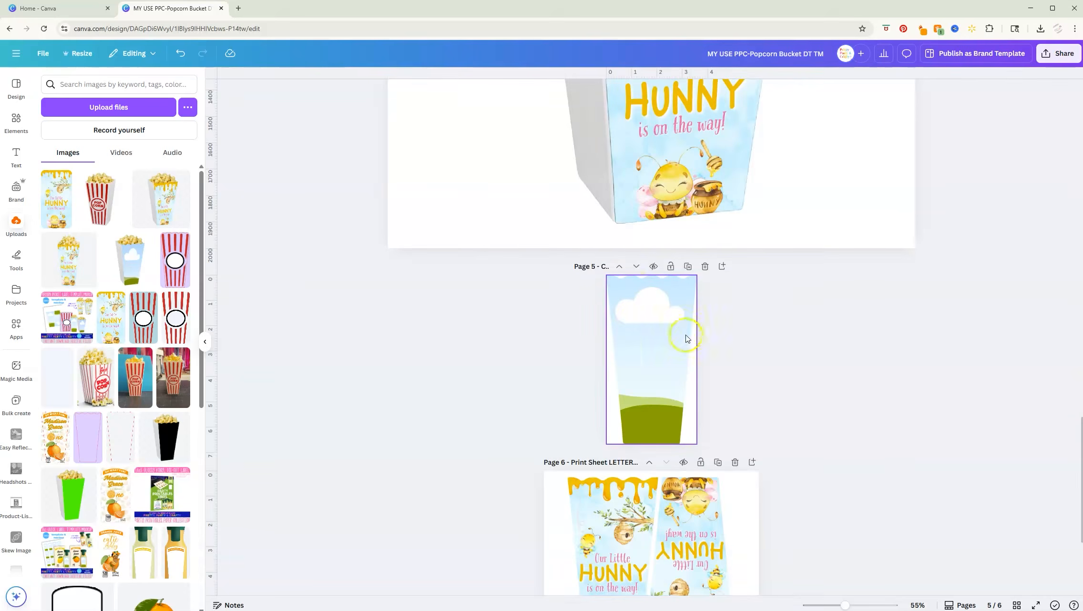
scroll(687, 338, up, 1)
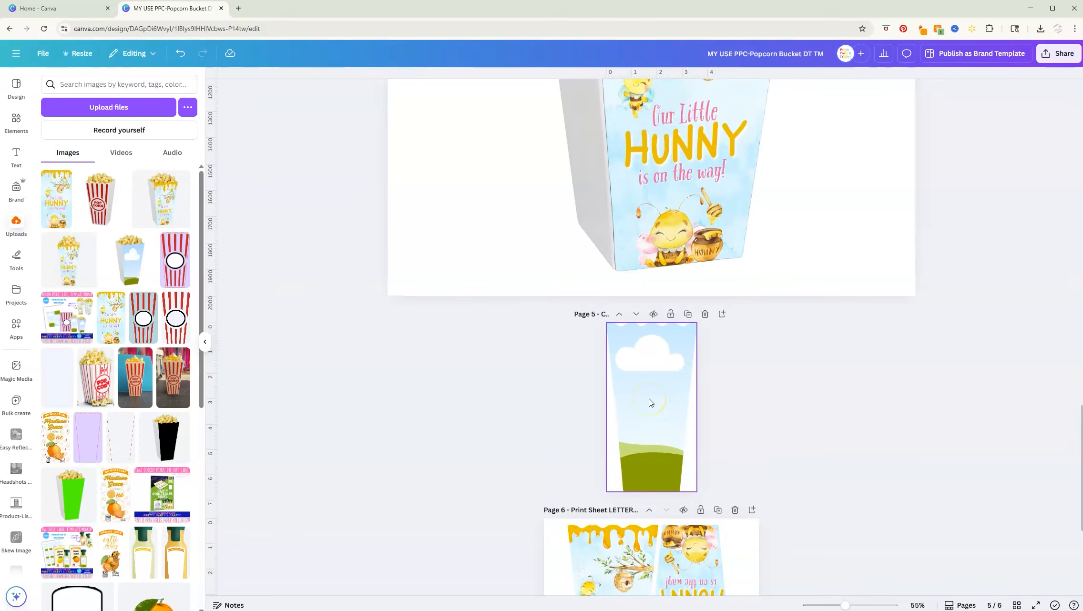
scroll(650, 402, up, 1)
drag(56, 205, 657, 427)
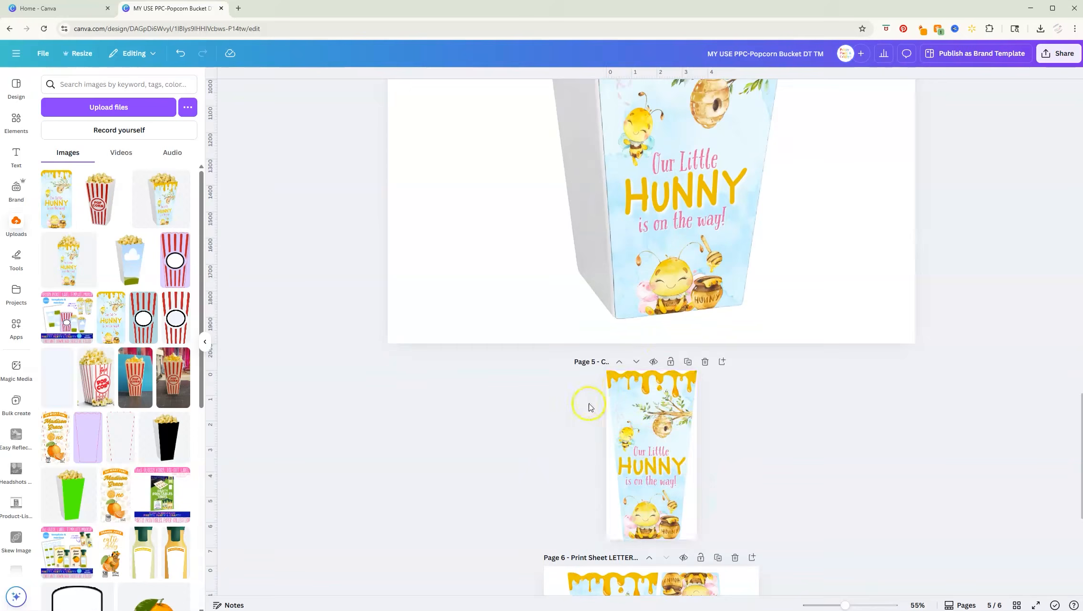
Step: Download only page 5, the single label, as a PNG at size 1.625 with a transparent background
click(1063, 60)
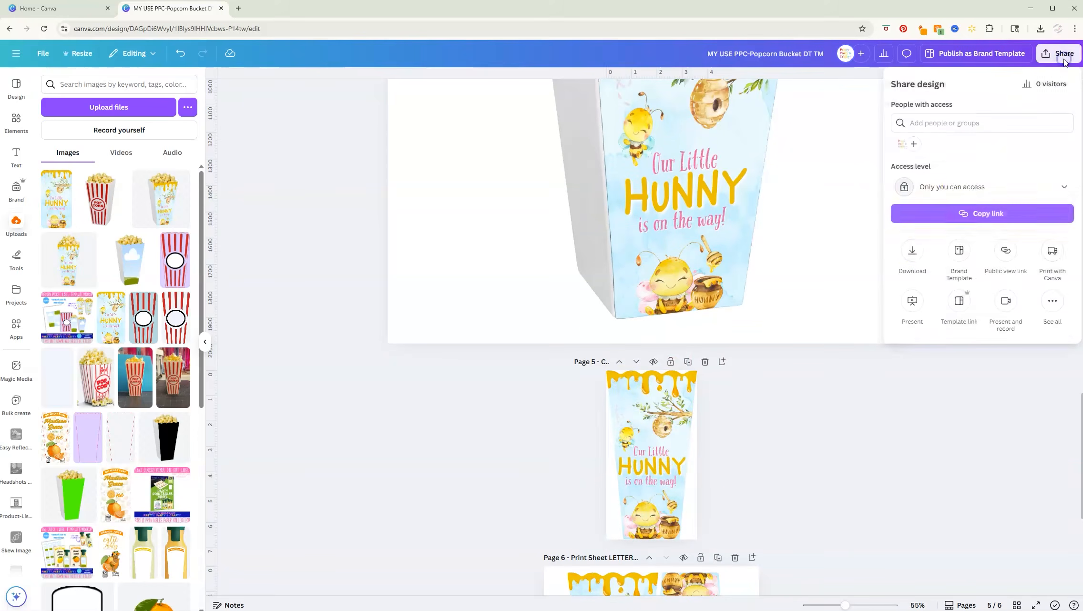
click(918, 248)
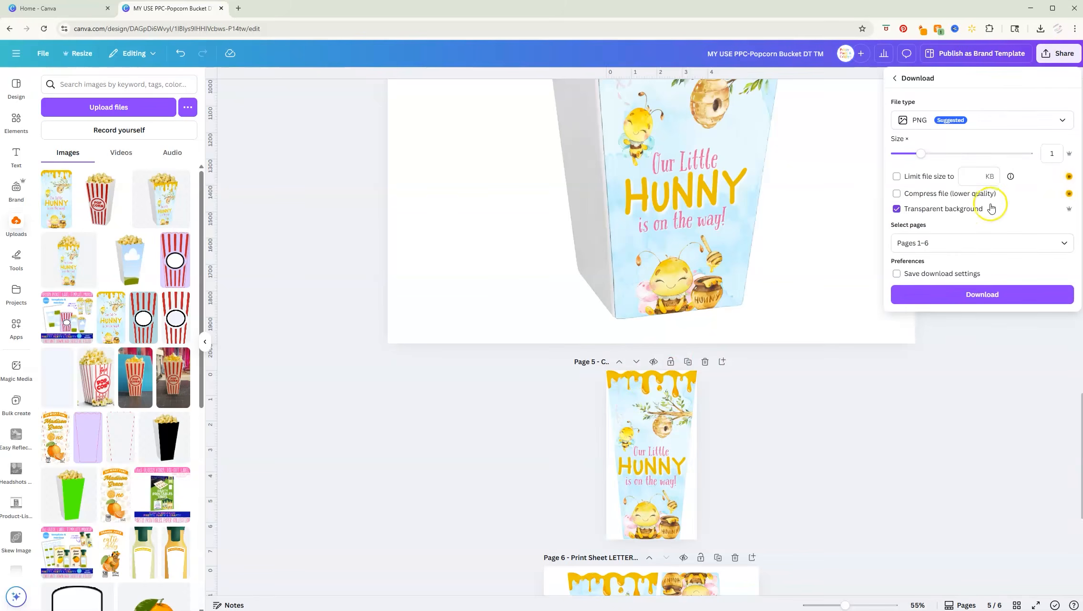
click(995, 243)
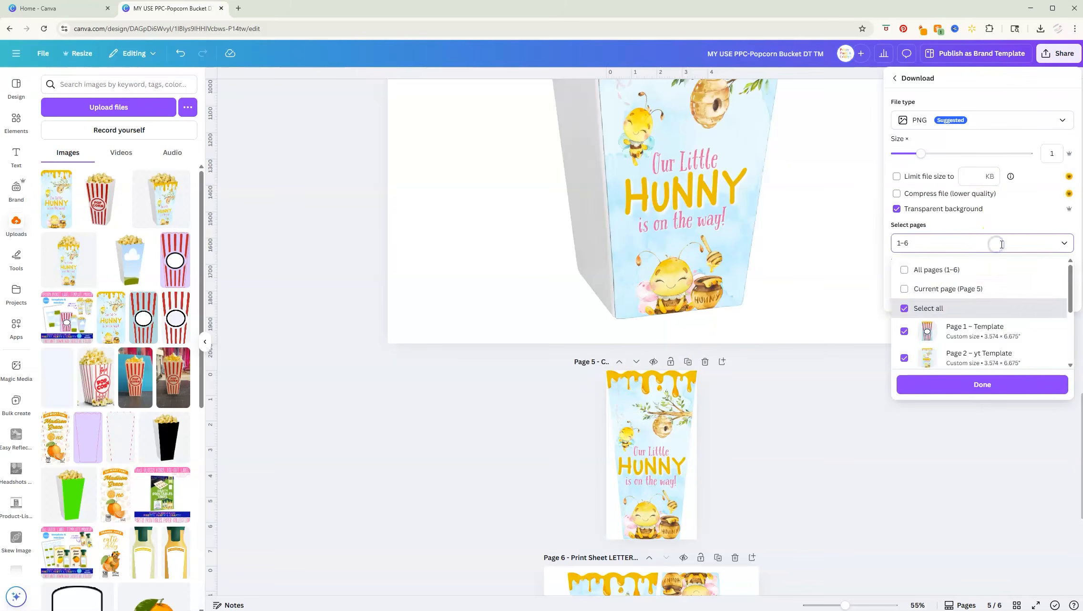
click(955, 290)
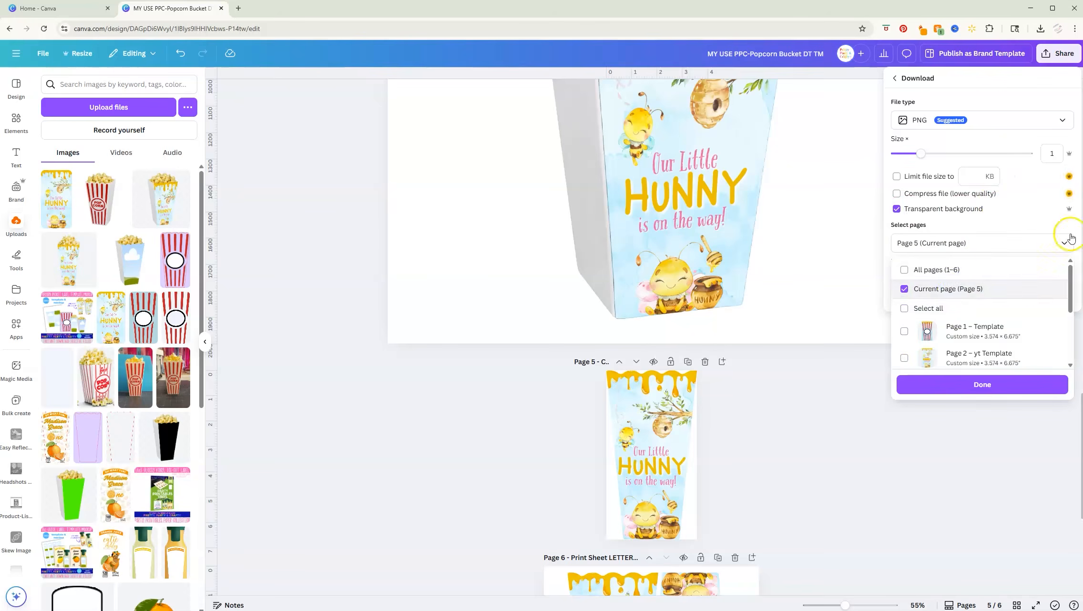
click(922, 154)
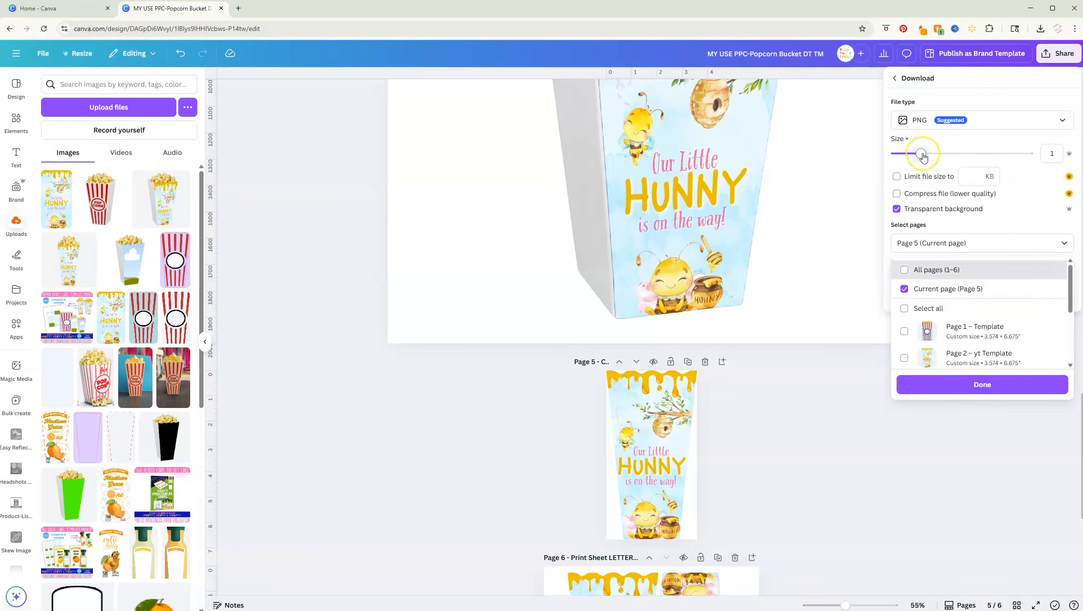
drag(922, 154, 952, 156)
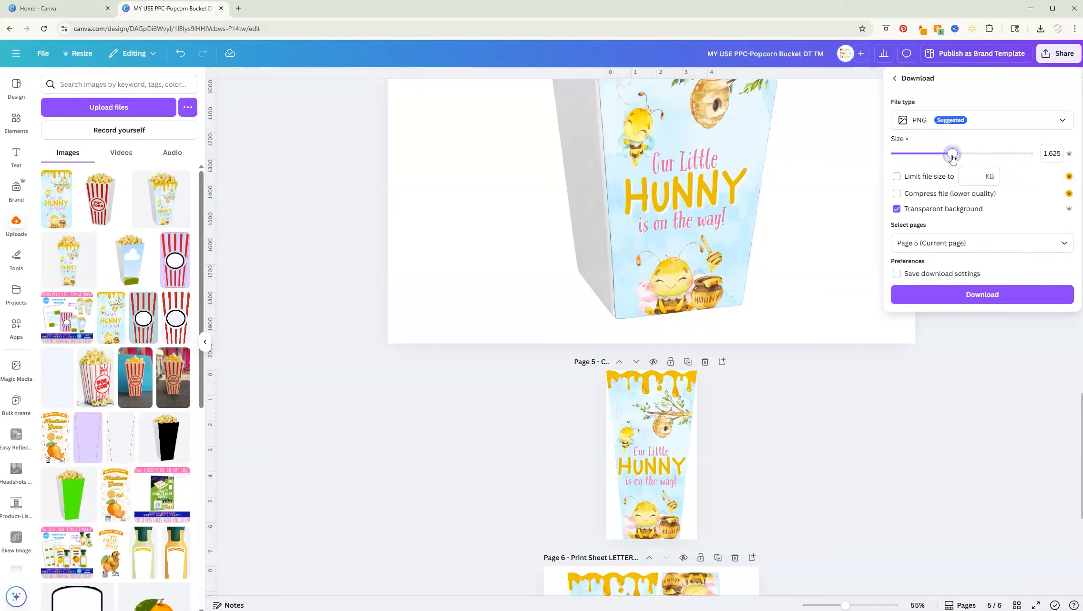
click(1003, 296)
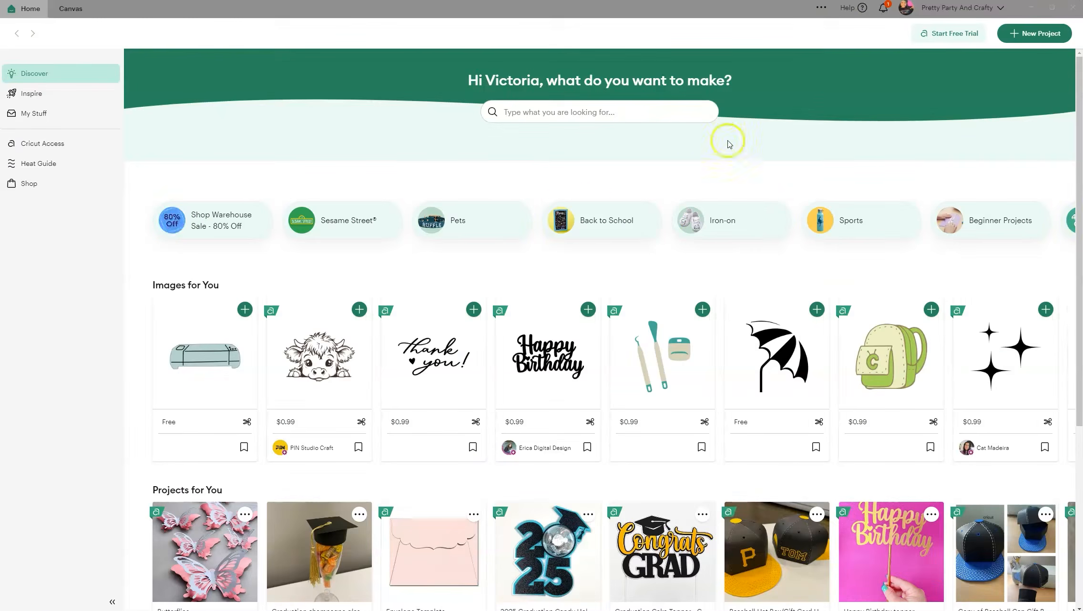
Step: Switch to Cricut Design Space, start a new project and load the downloaded label image into the image uploader
click(1030, 34)
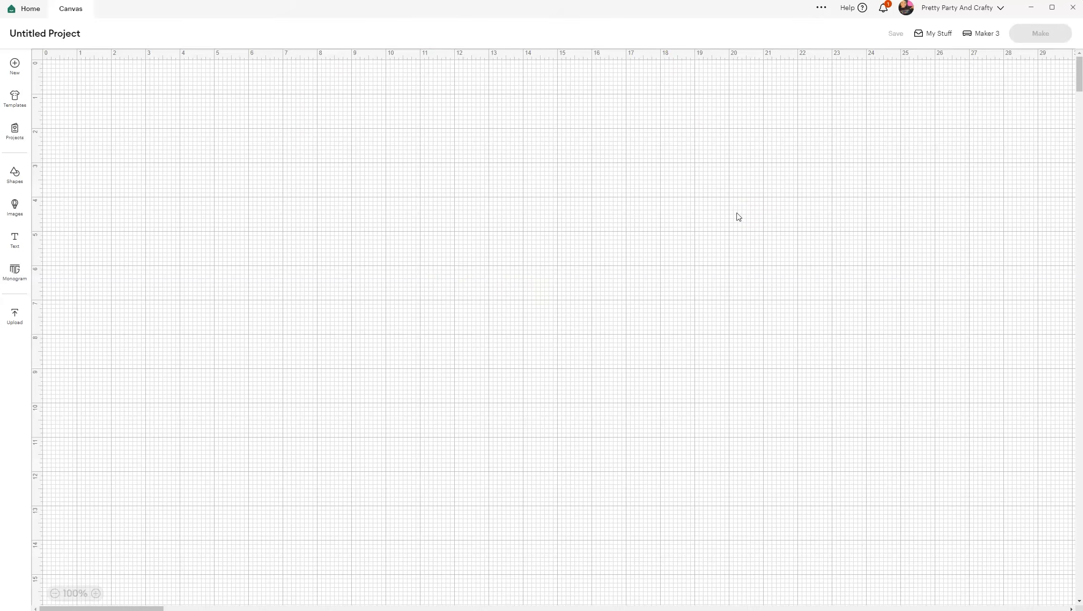
click(14, 316)
click(95, 172)
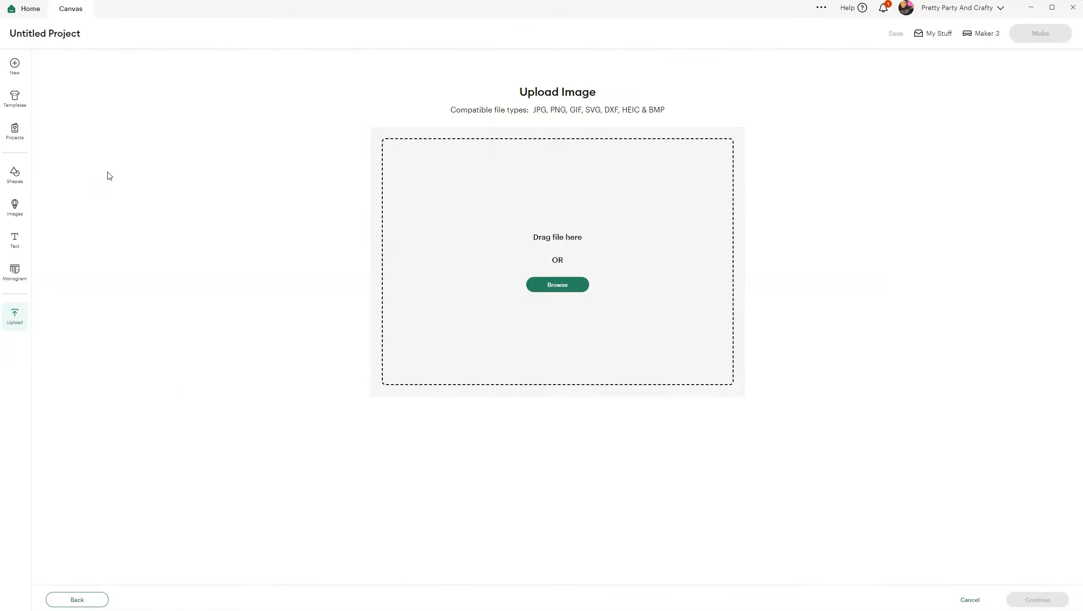
key(alt+Tab)
drag(572, 401, 500, 208)
click(1033, 599)
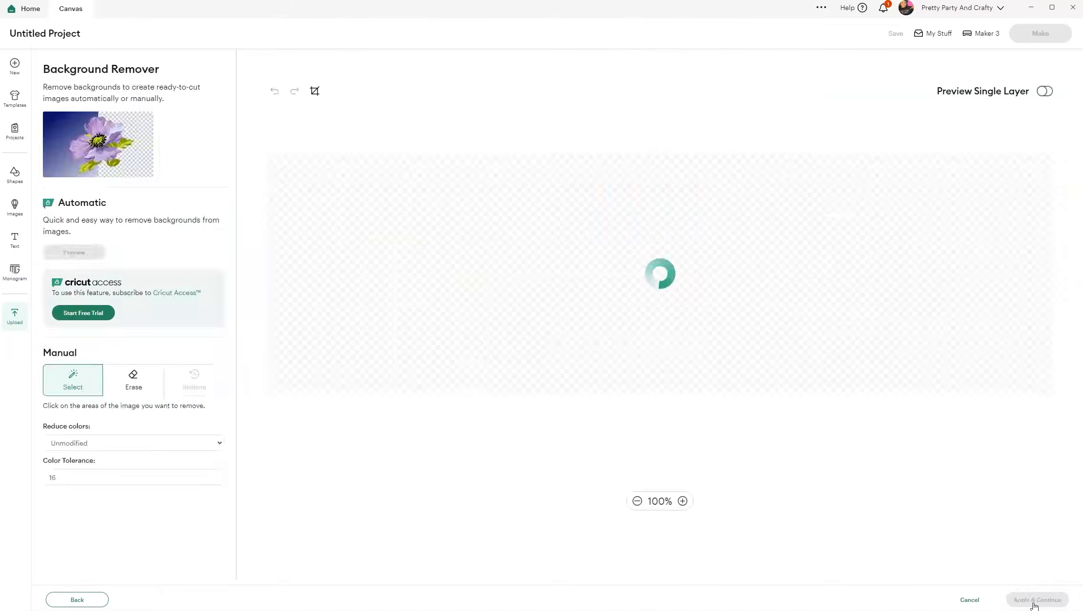
Step: Keep the label's background, name the Print Then Cut image "Hunny Popcorn", and upload it to the canvas
click(803, 305)
click(1037, 599)
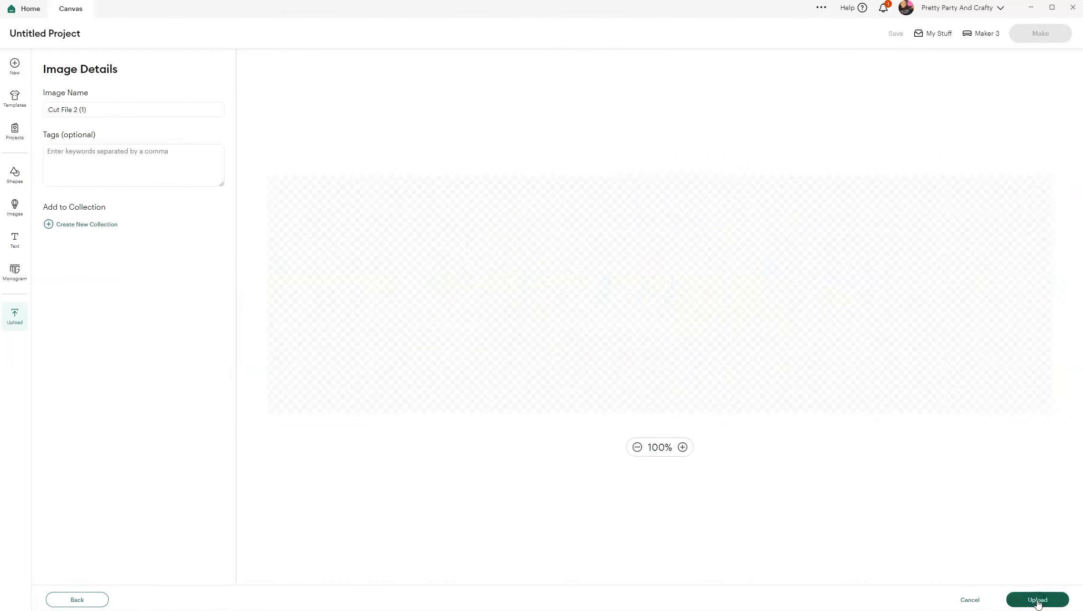
click(91, 110)
text(Hunny Popcorn)
click(1034, 600)
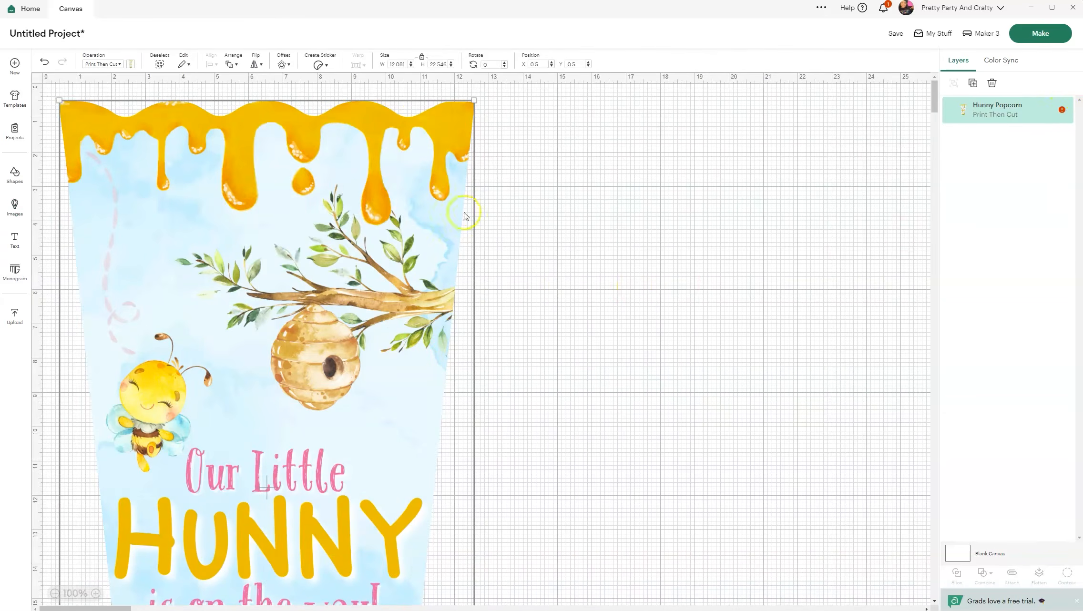
Step: Resize the label with unlocked proportions to 3.5749 in wide and 6.6754 in high, and lock the proportions again
drag(362, 255, 445, 245)
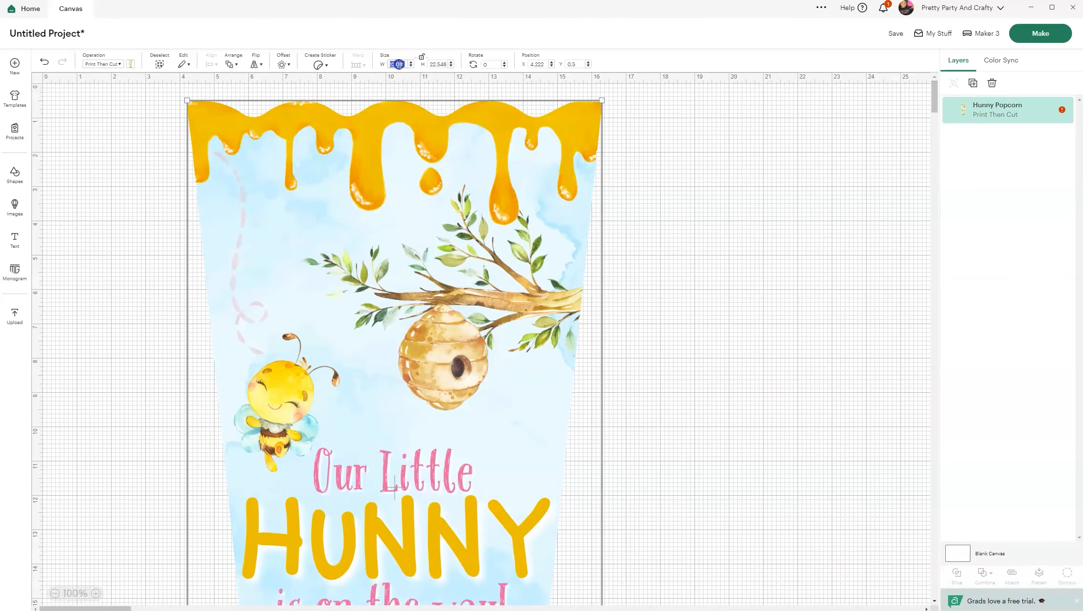
text(3.5749)
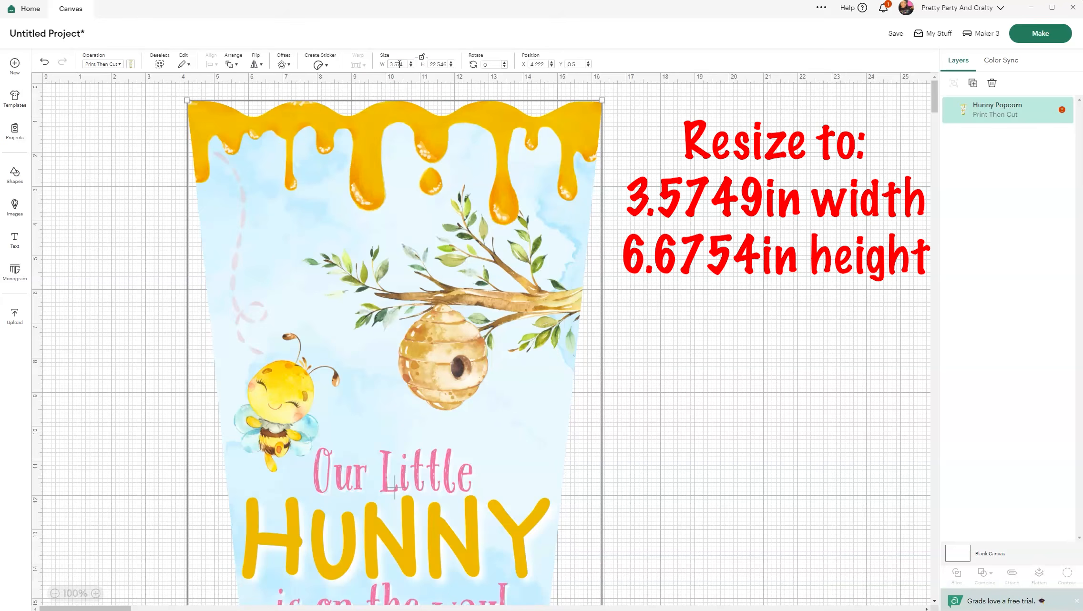
click(436, 64)
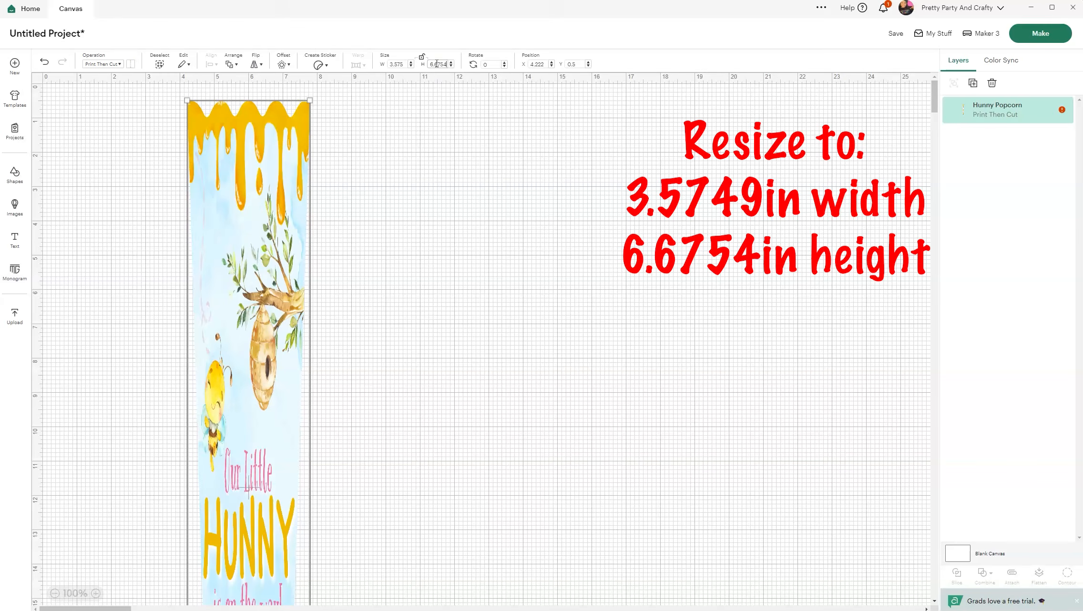
key(Return)
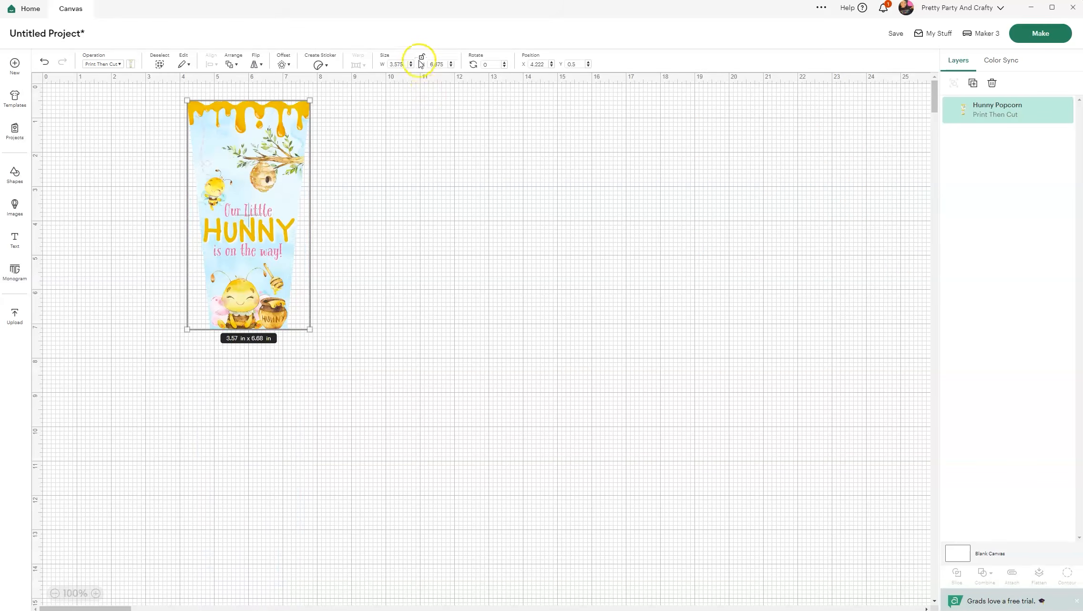
drag(264, 180, 239, 206)
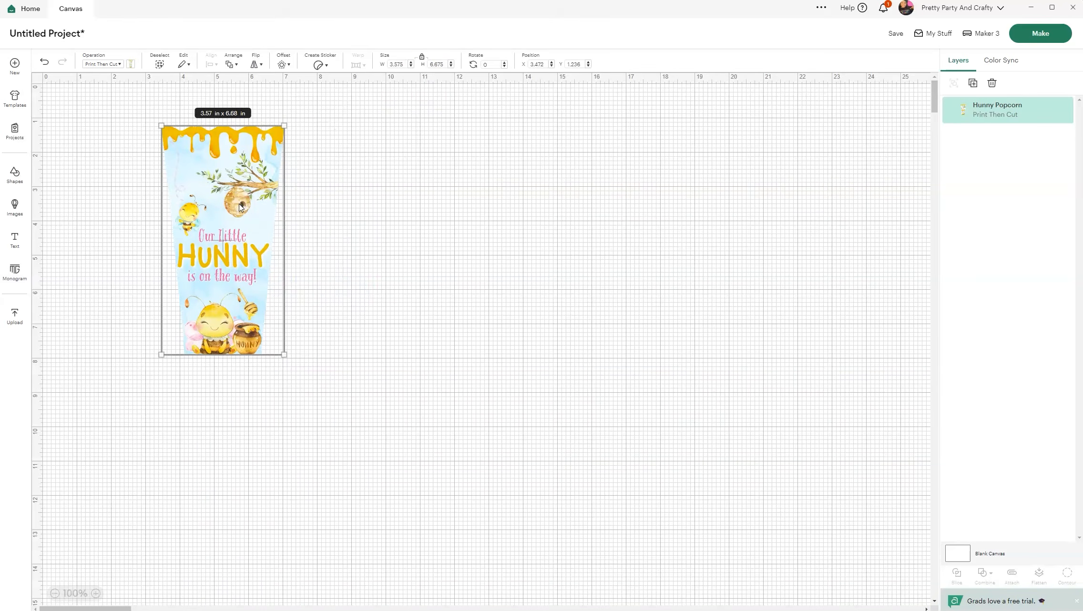
Step: Duplicate the label, rotate the copy about 180 degrees and fit it closely beside the original
right_click(252, 172)
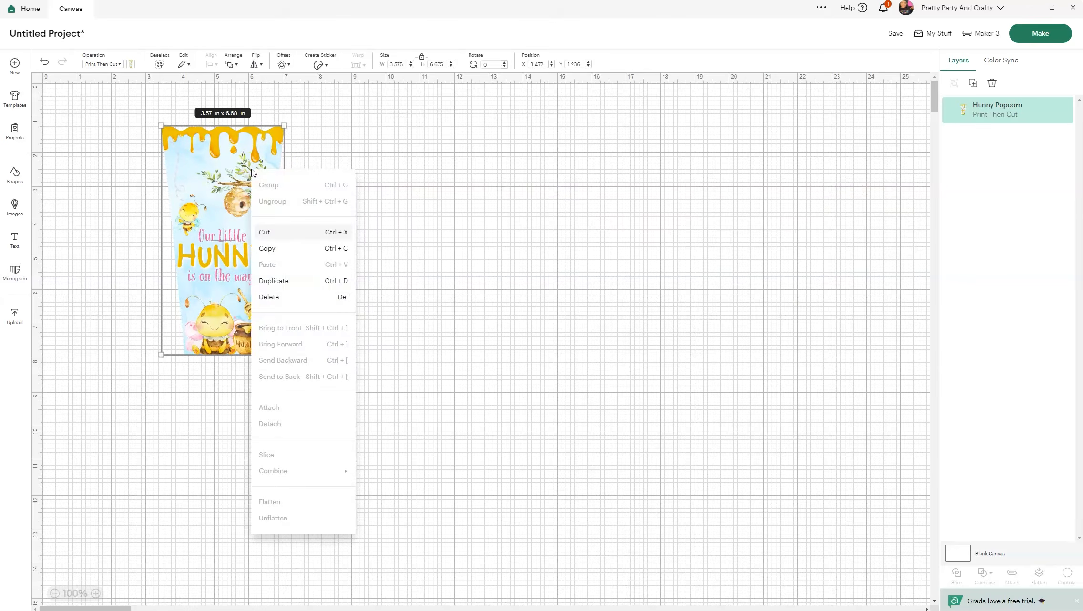
click(301, 281)
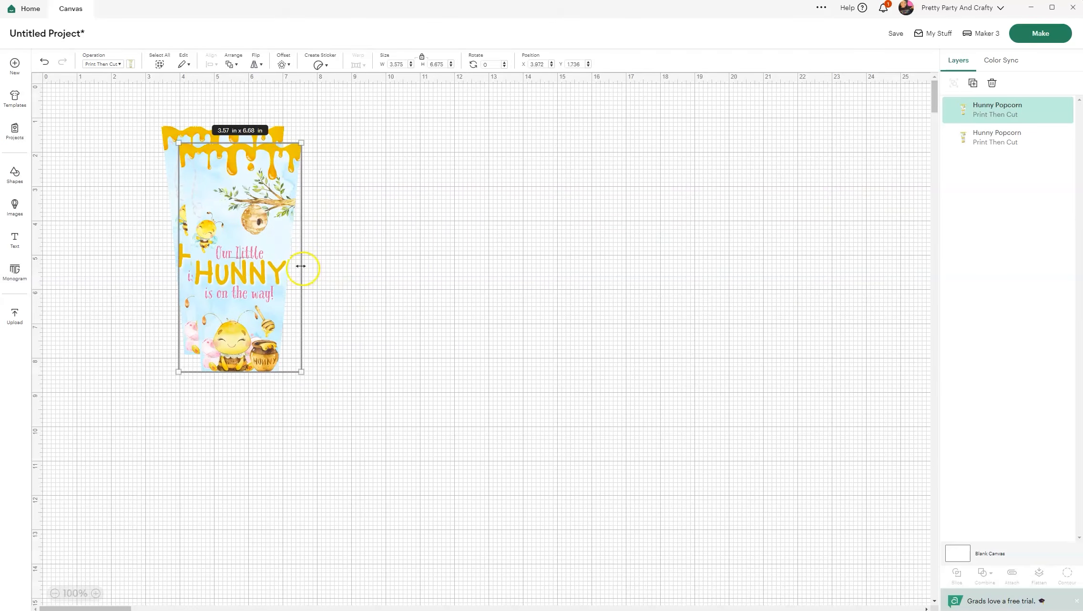
drag(233, 239, 340, 222)
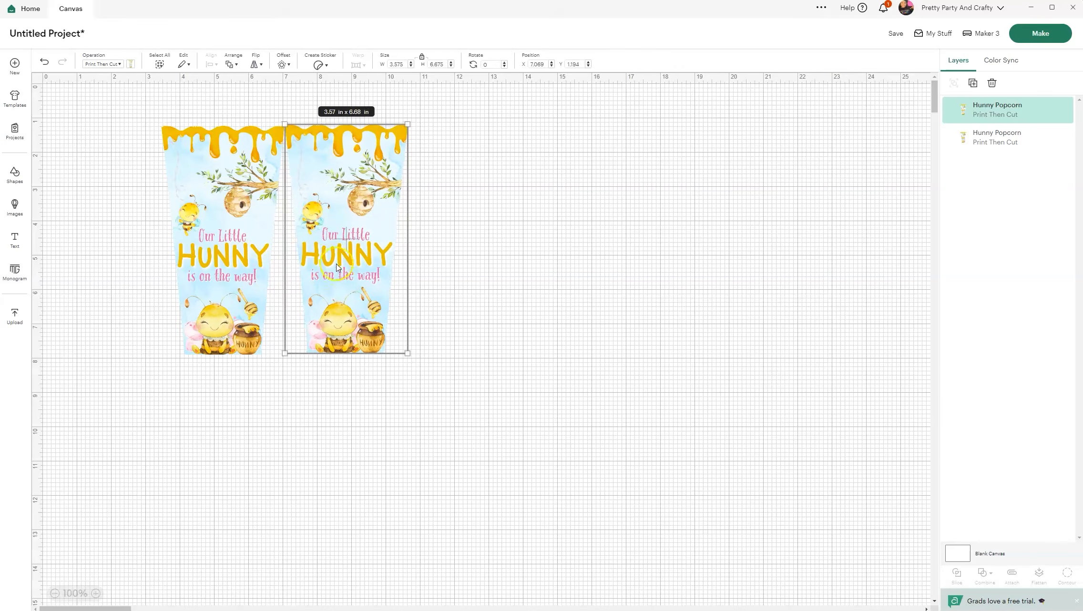
drag(349, 265, 398, 277)
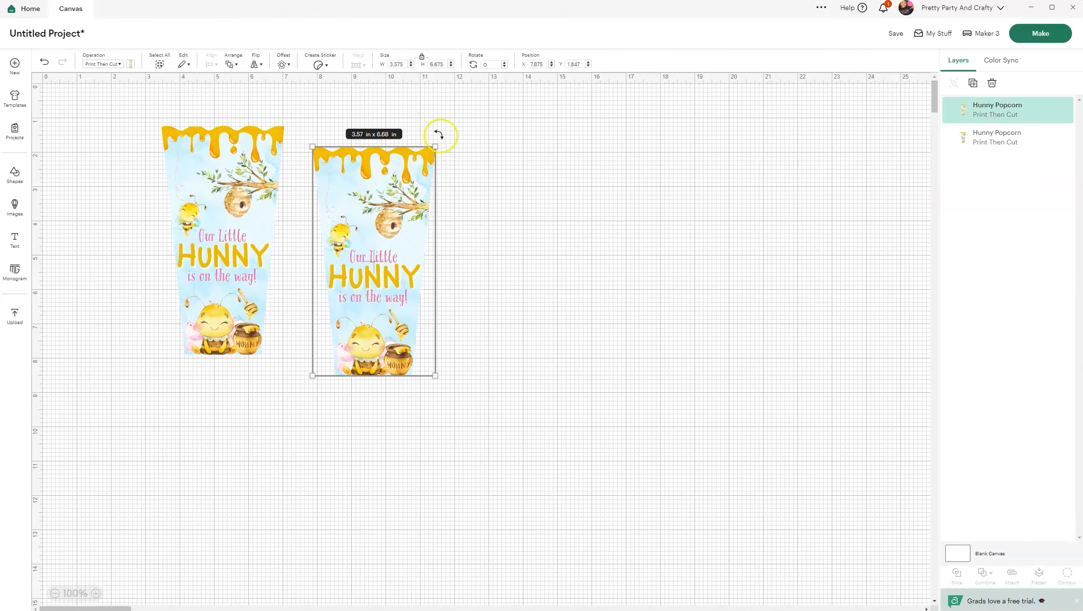
drag(441, 137, 327, 344)
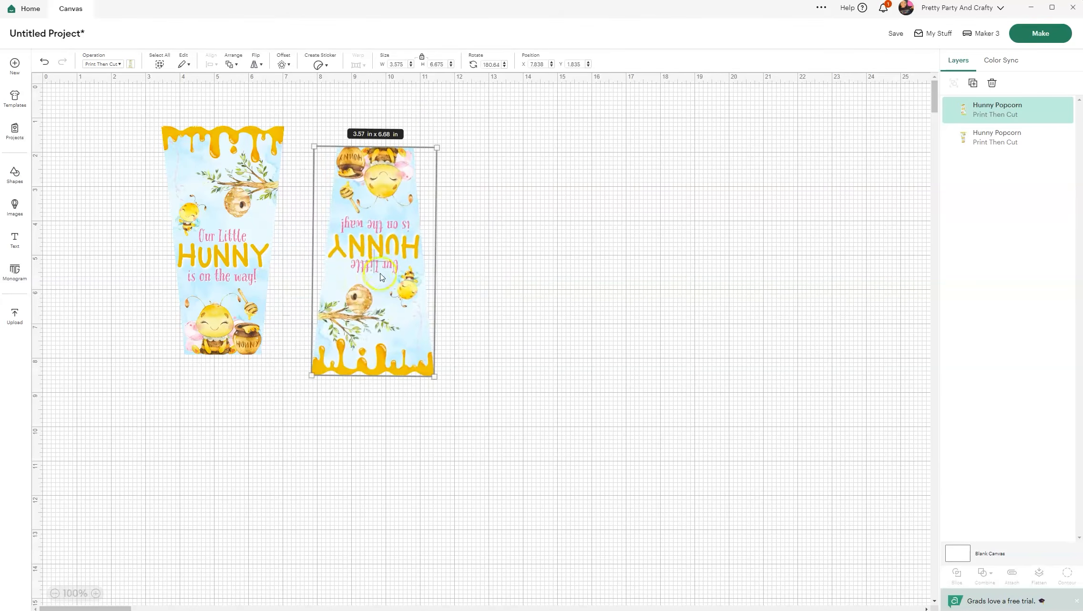
drag(376, 296, 333, 277)
Step: Align the upper edges of both labels and attach them so they stay together on one sheet
shift+click(195, 247)
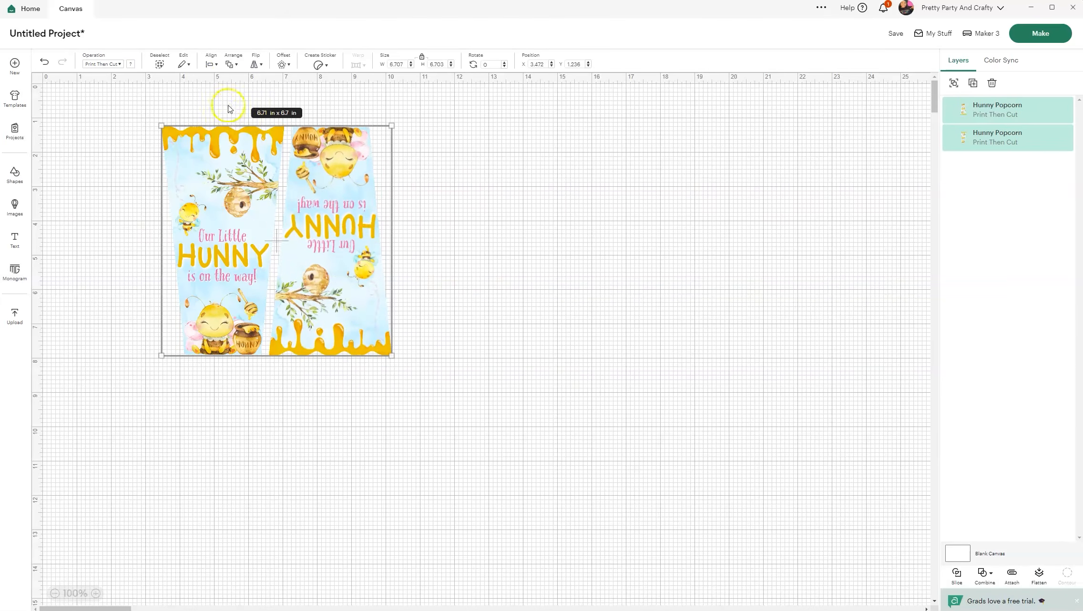
click(209, 67)
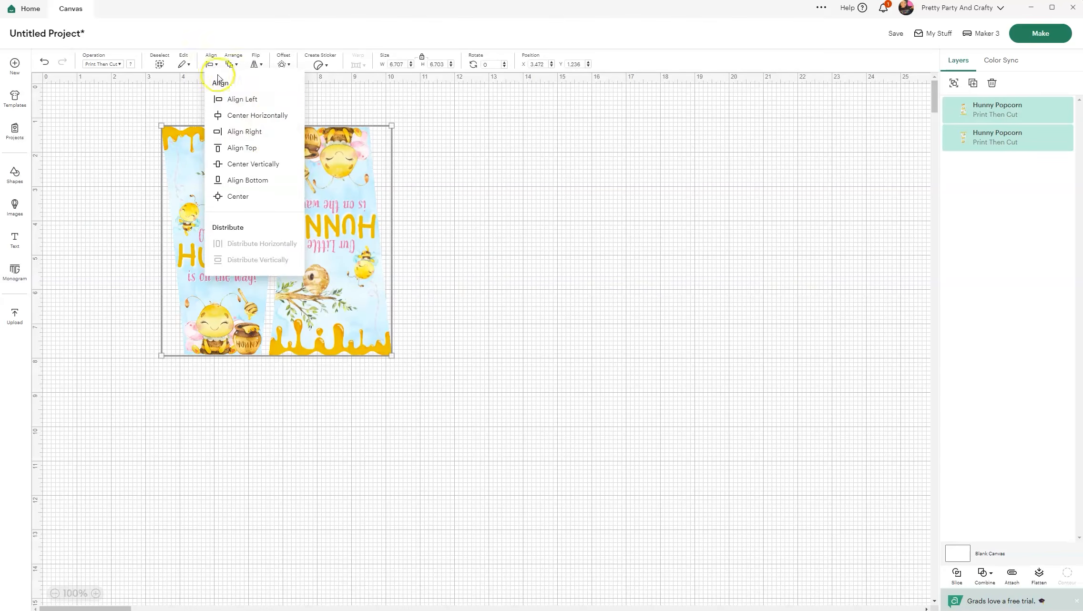
click(257, 149)
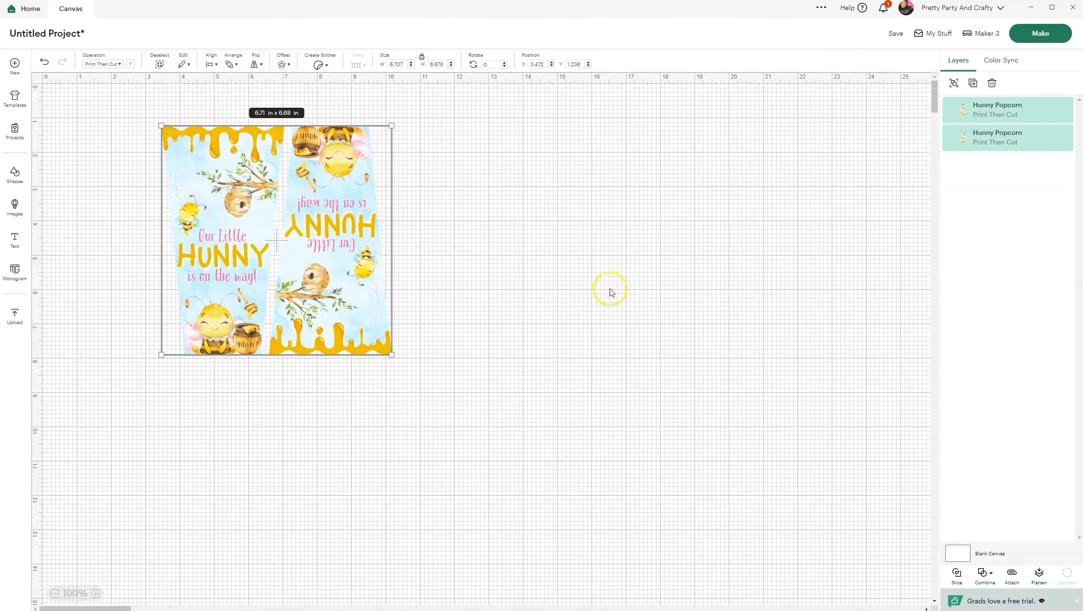
right_click(318, 249)
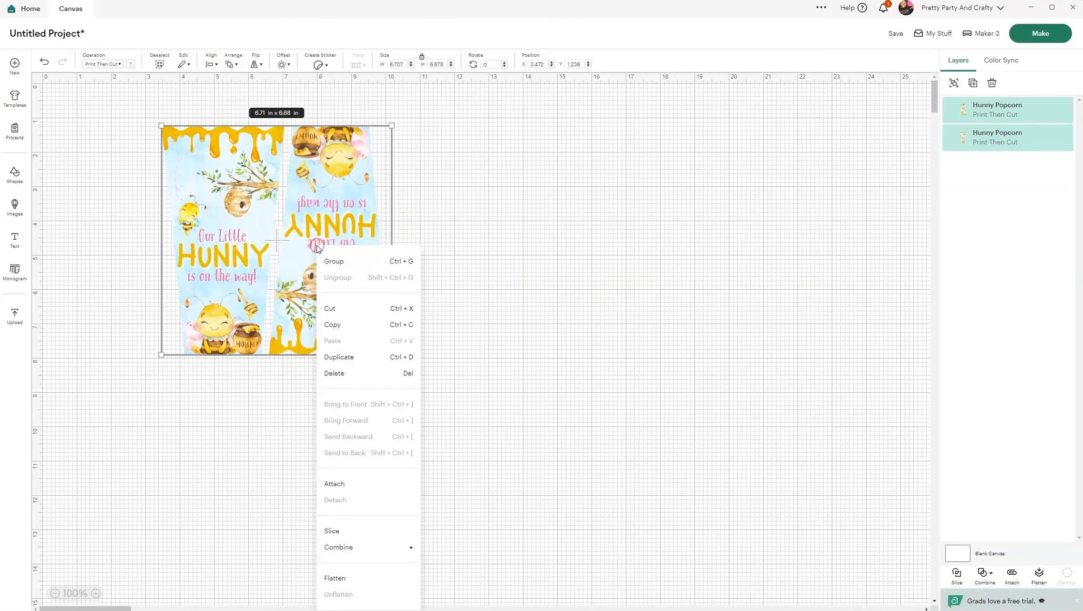
click(335, 484)
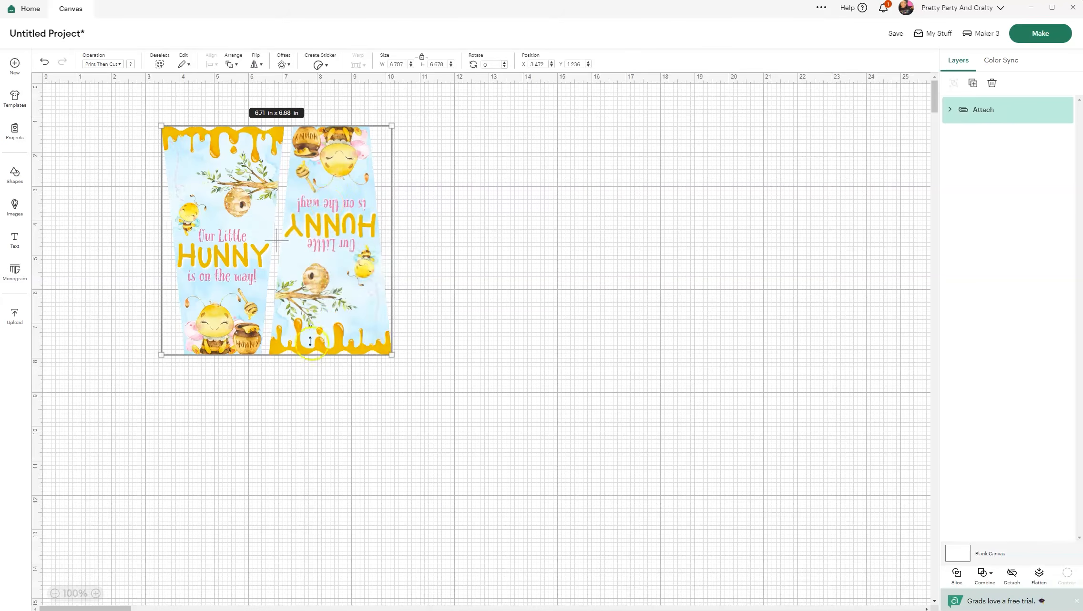
drag(336, 289, 397, 301)
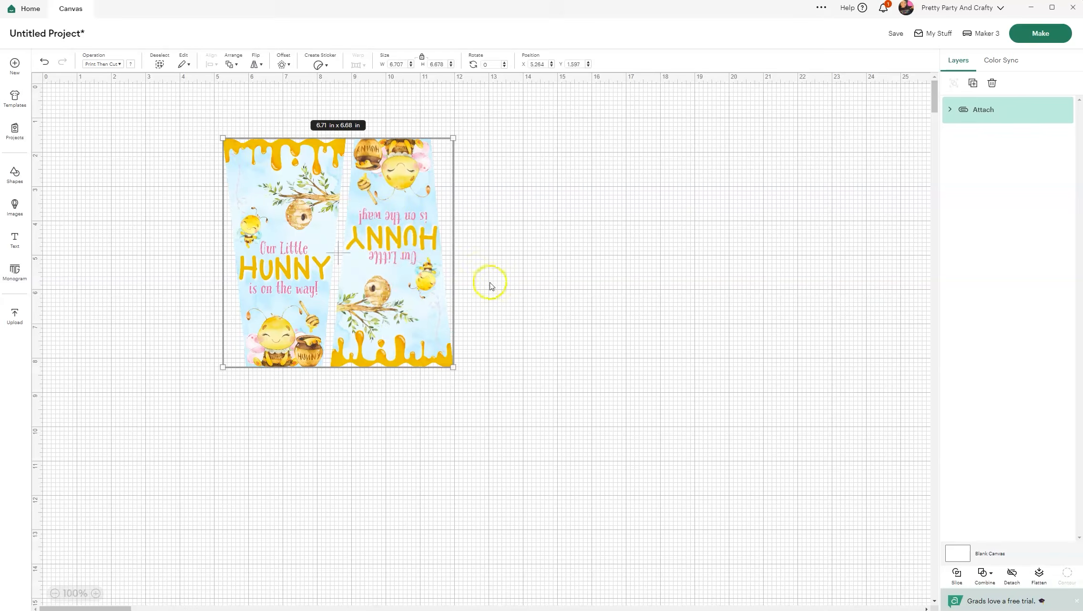
Step: Make the project without saving it, and accept the mat layout on 8.5 in x 11 in material
click(1043, 36)
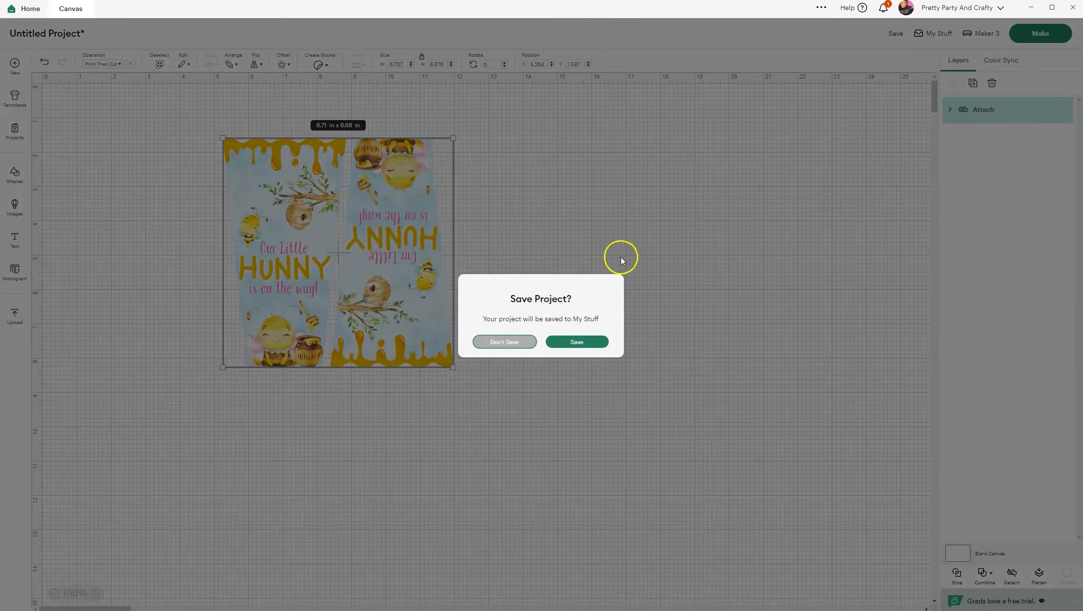
click(486, 341)
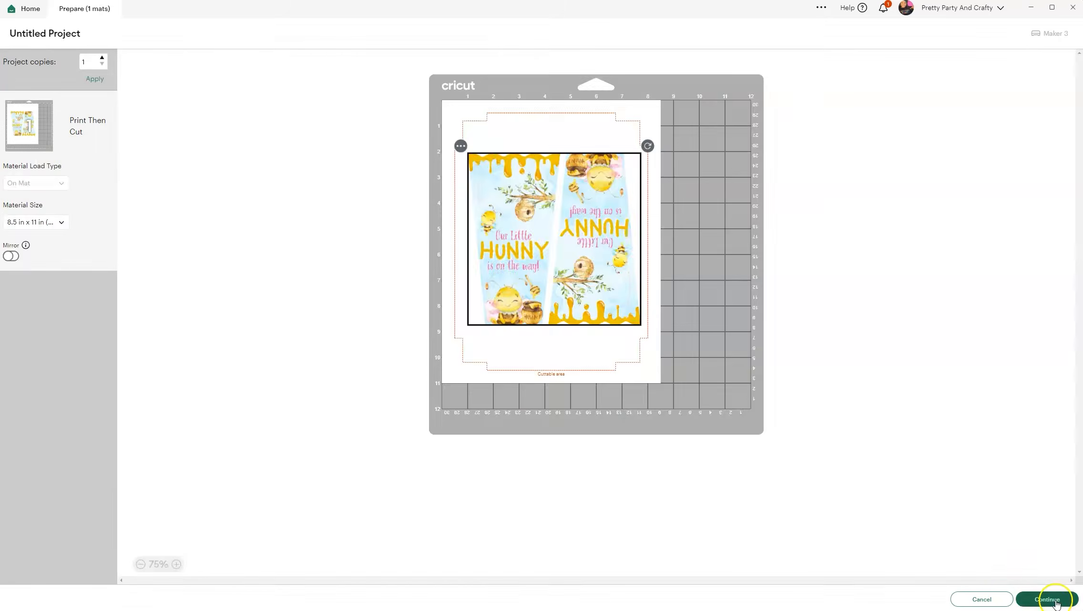
click(1046, 599)
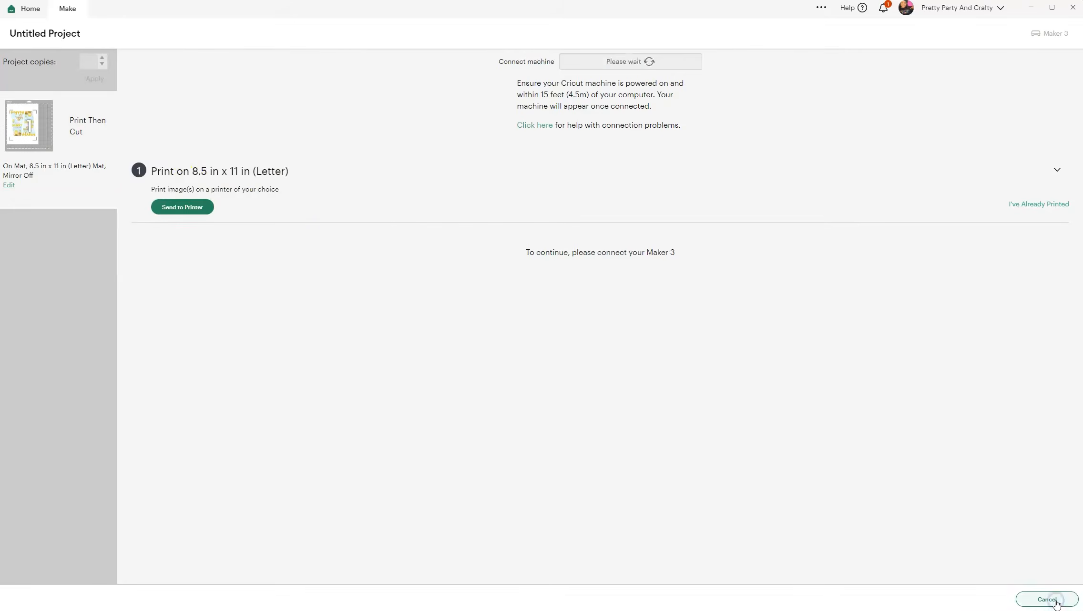
Step: Set up printing of the labels on the ET-8500 Series(Network) printer with the system dialog enabled
click(184, 207)
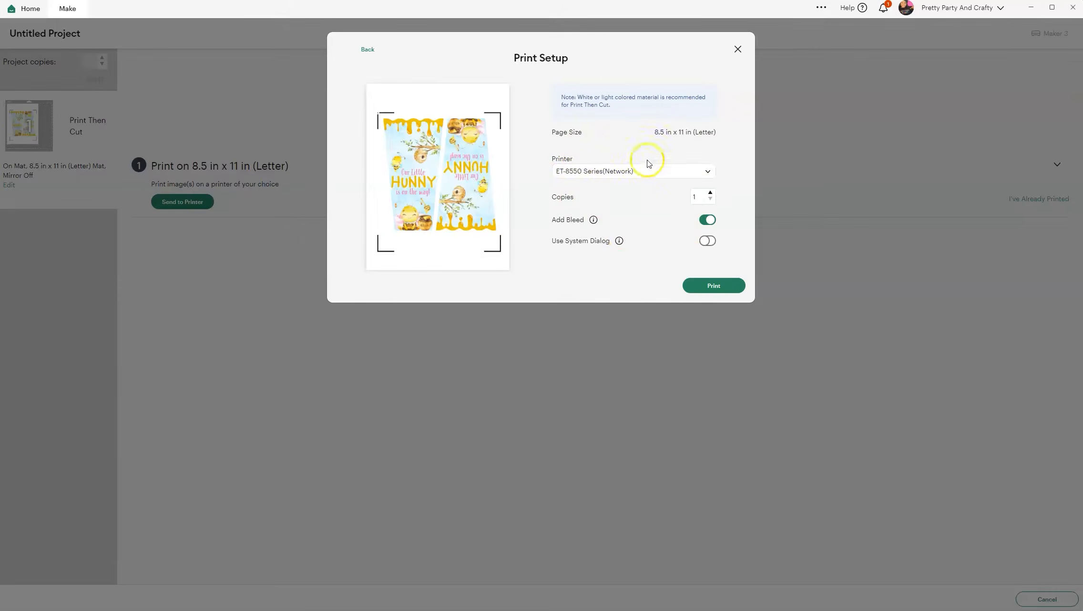
click(644, 171)
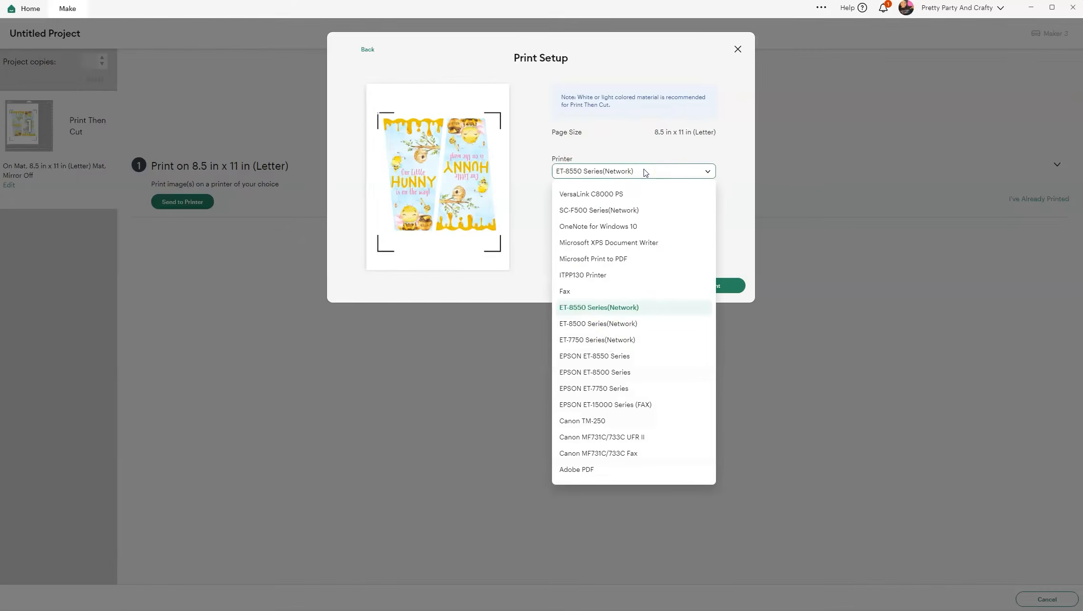
click(609, 324)
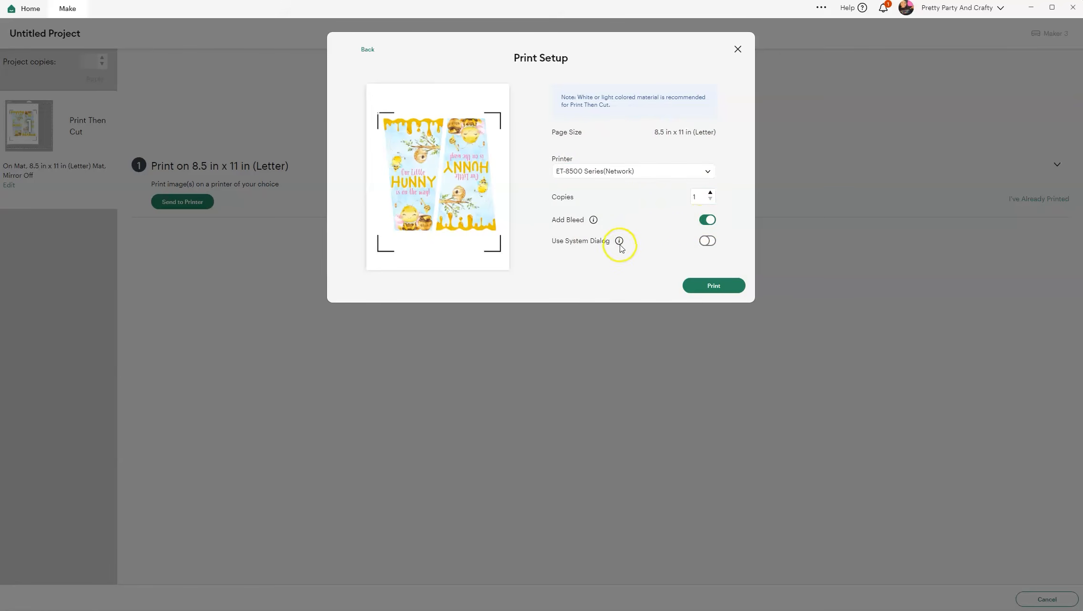
click(706, 241)
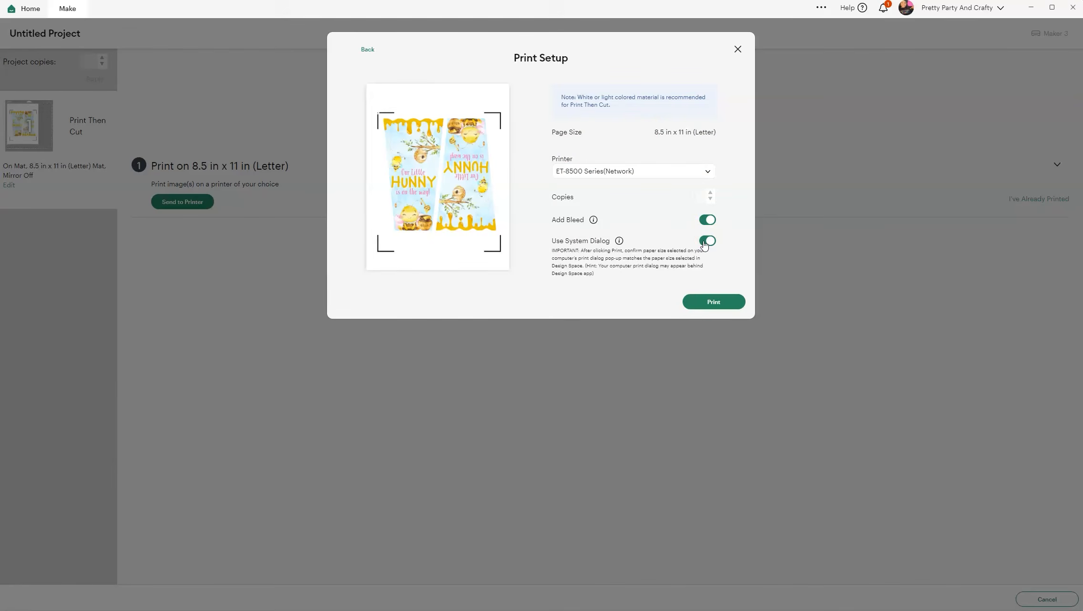
Step: Start printing the label sheet and open the printing preferences of the ET-8500 Series(Network) printer
click(718, 302)
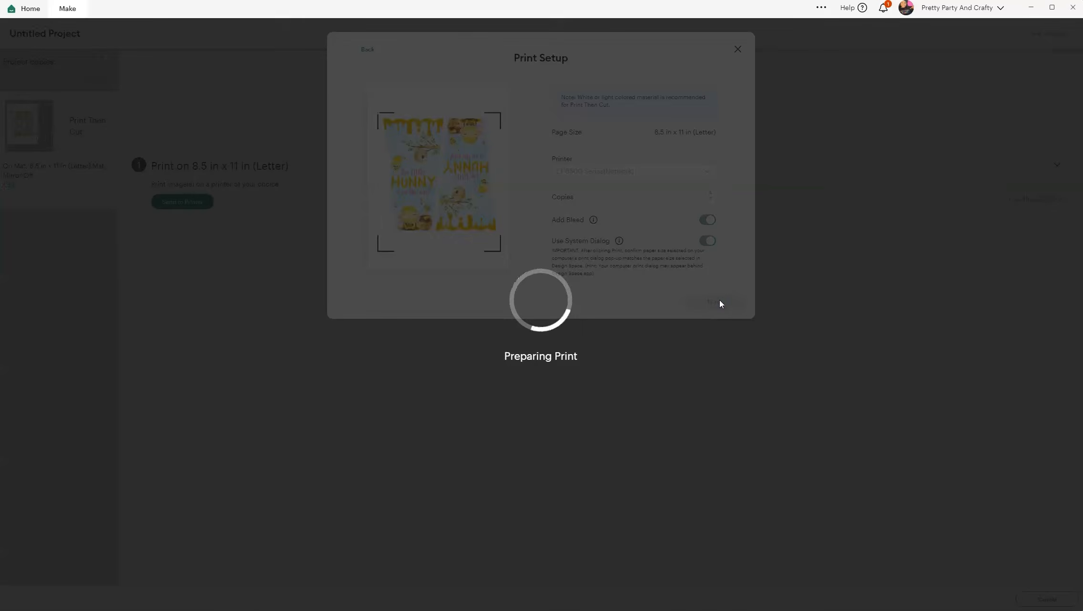
click(71, 53)
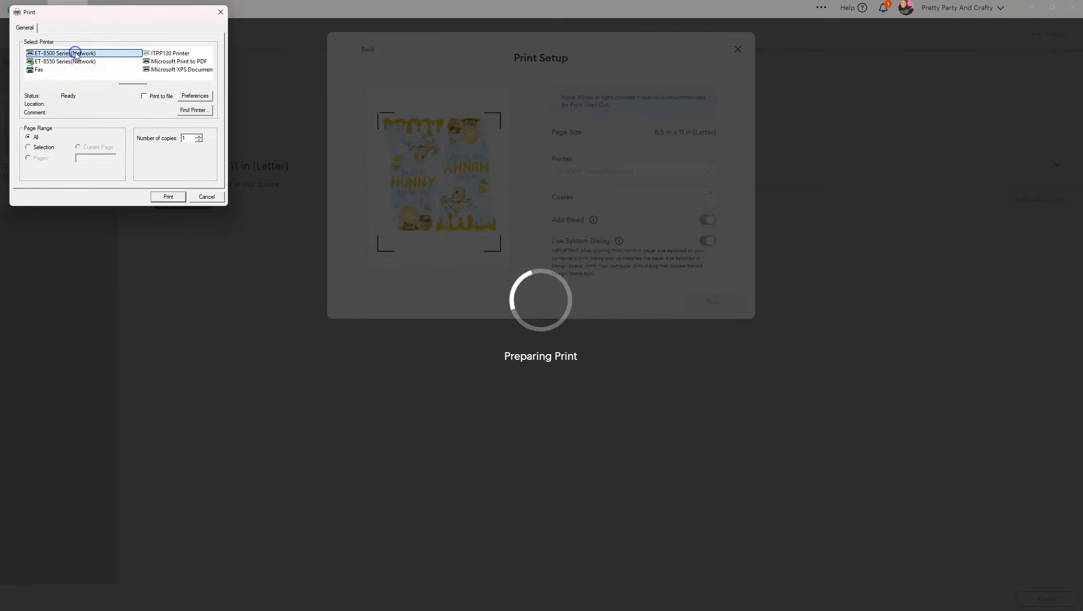
click(204, 96)
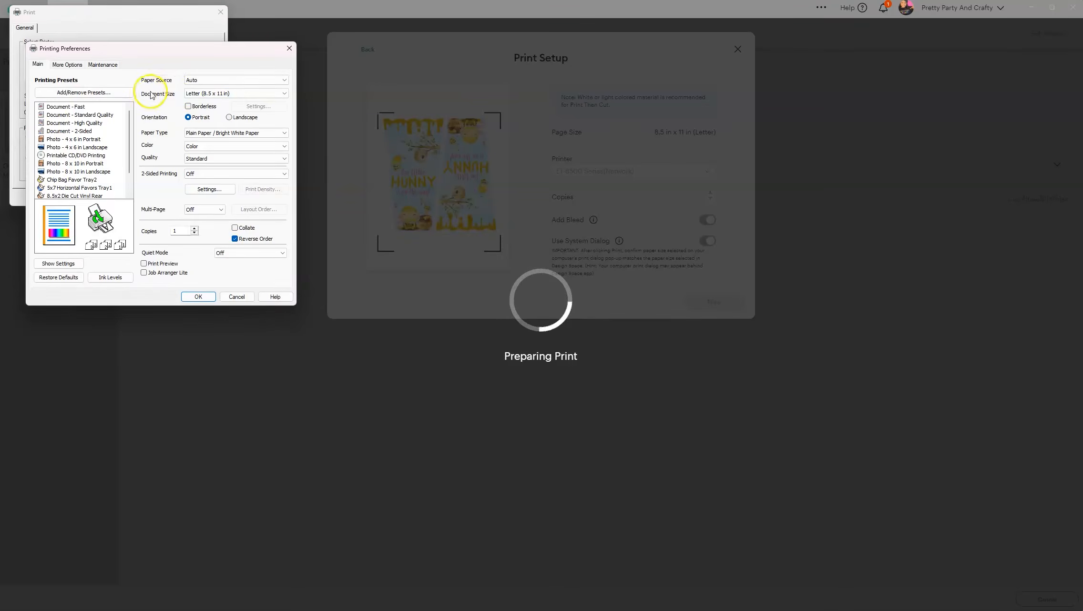
Step: Set the paper source to Rear Paper Feeder and the paper type to Photo Paper Glossy, keep Standard quality, and accept the preferences
click(207, 80)
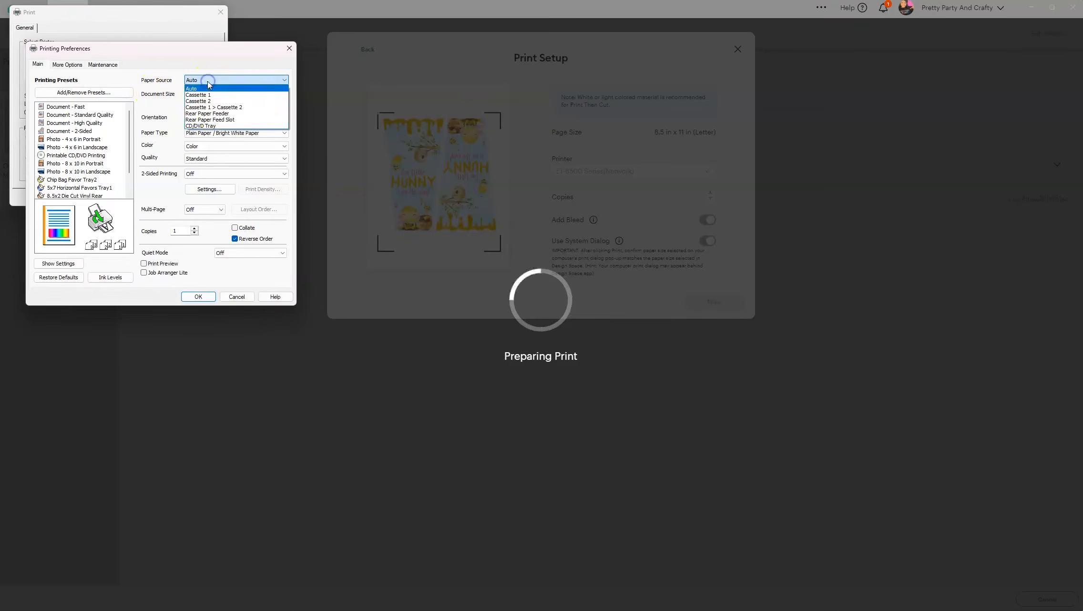
click(215, 113)
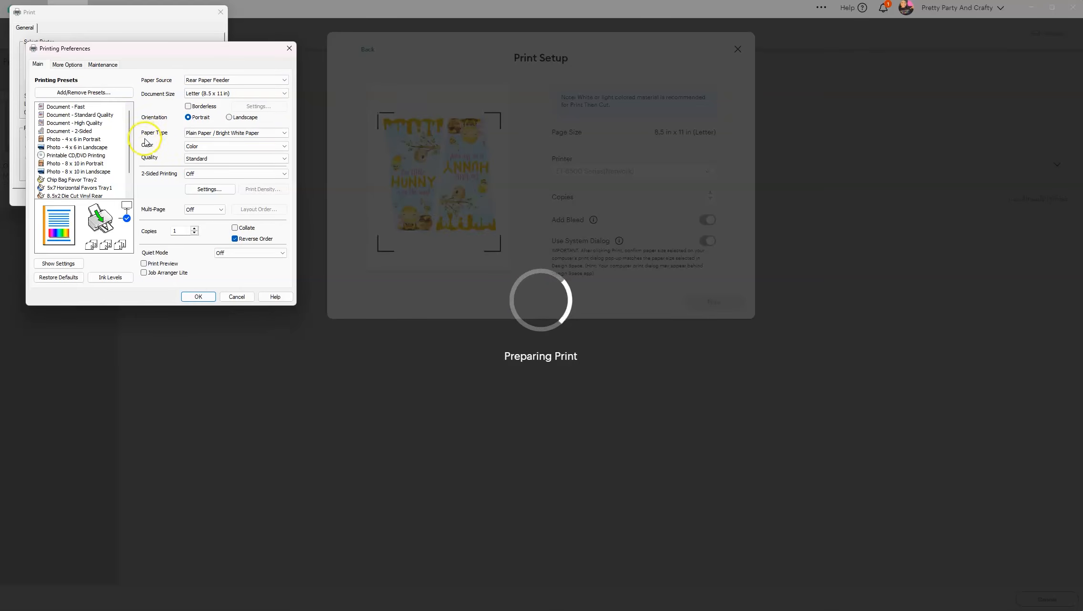
click(221, 133)
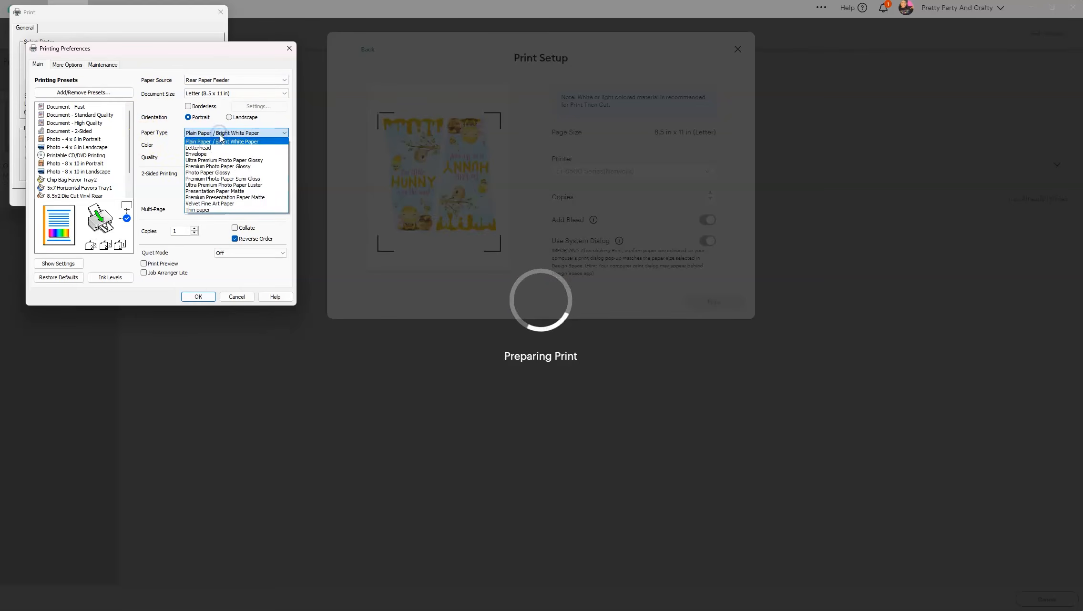
click(227, 172)
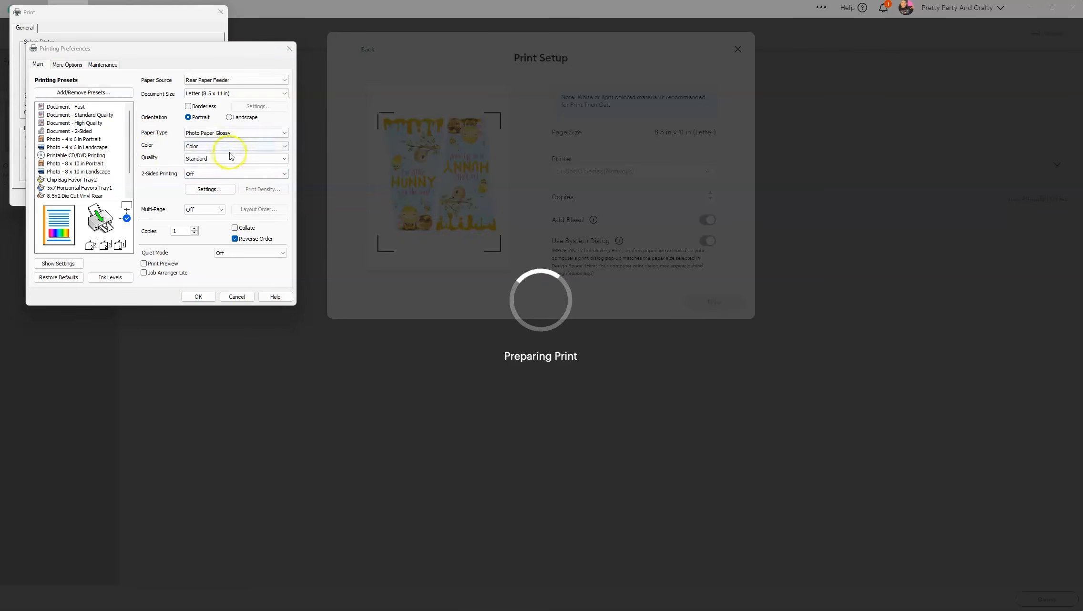
click(208, 160)
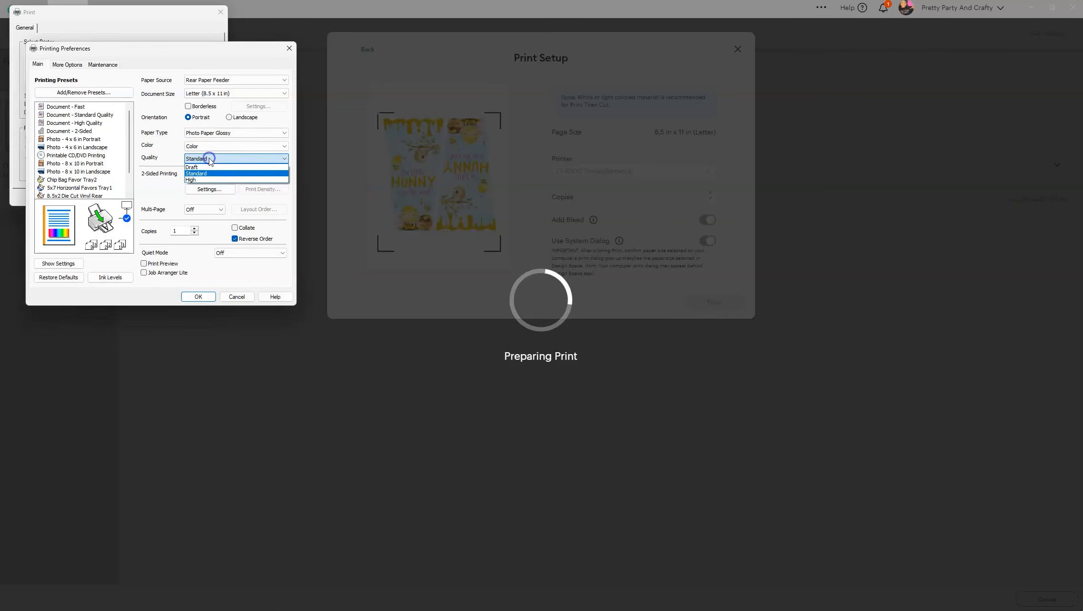
click(210, 160)
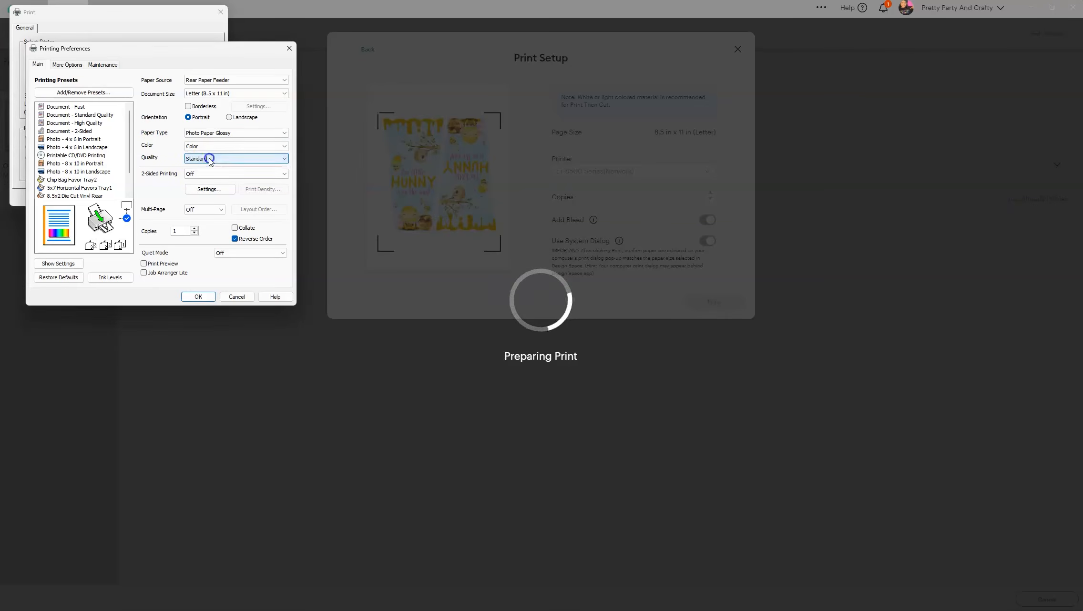
click(207, 295)
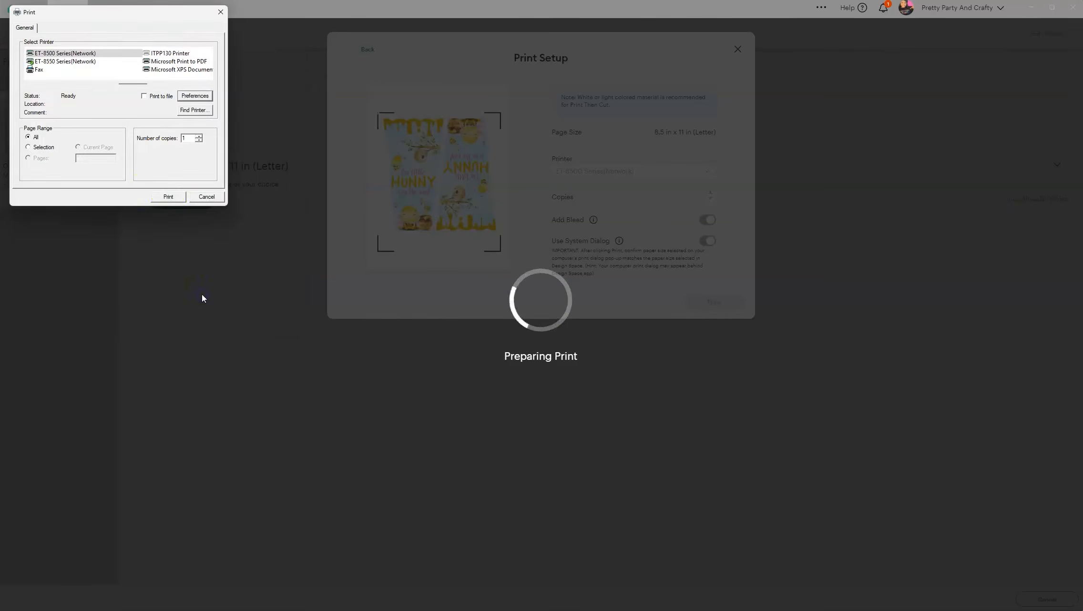
Step: Print the label sheet and choose Printable Vinyl, Specialty as the base material for cutting
click(168, 196)
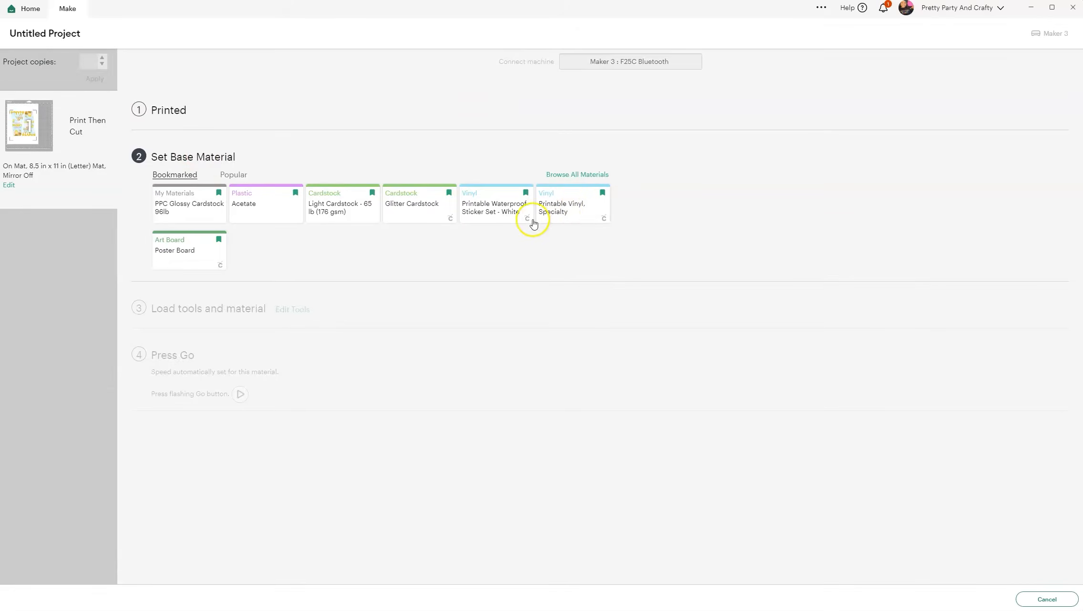
click(568, 209)
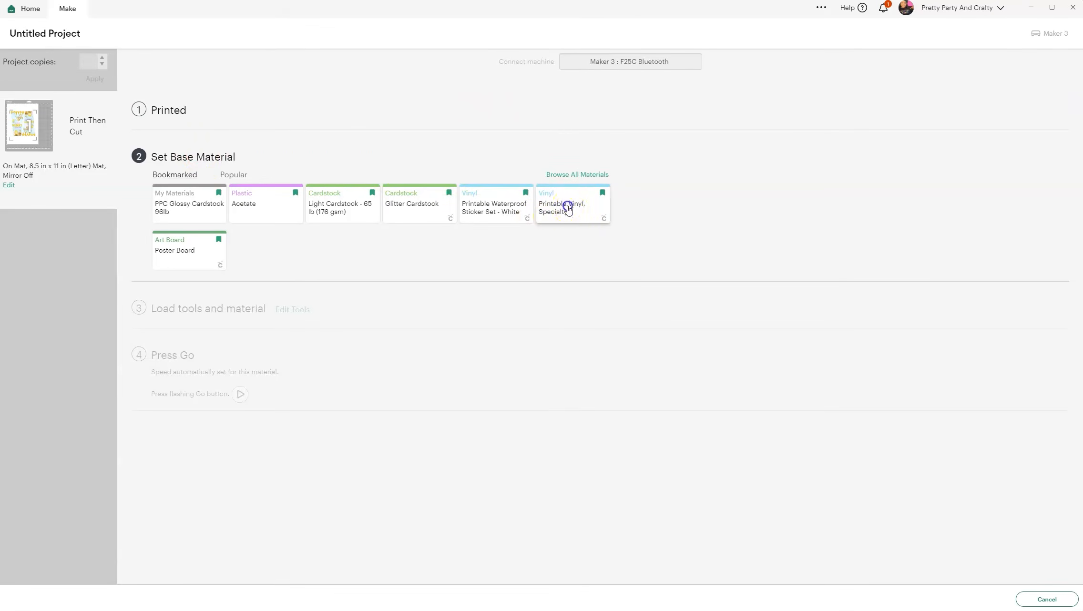